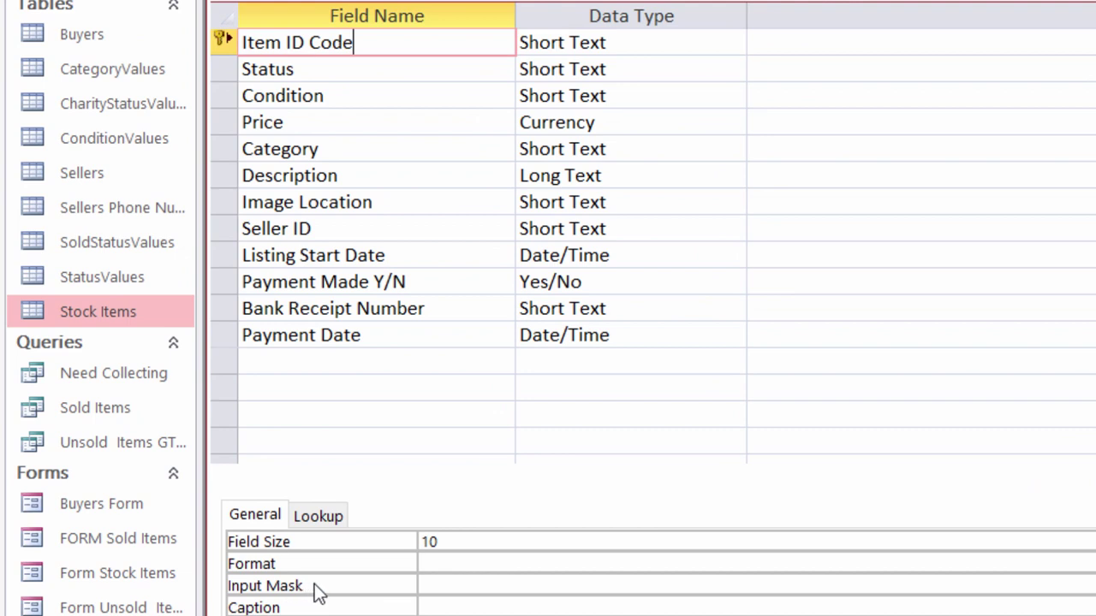
Enter the input mask >LLLLL00000 for Item ID Code, then switch the table to Datasheet View.
click(439, 583)
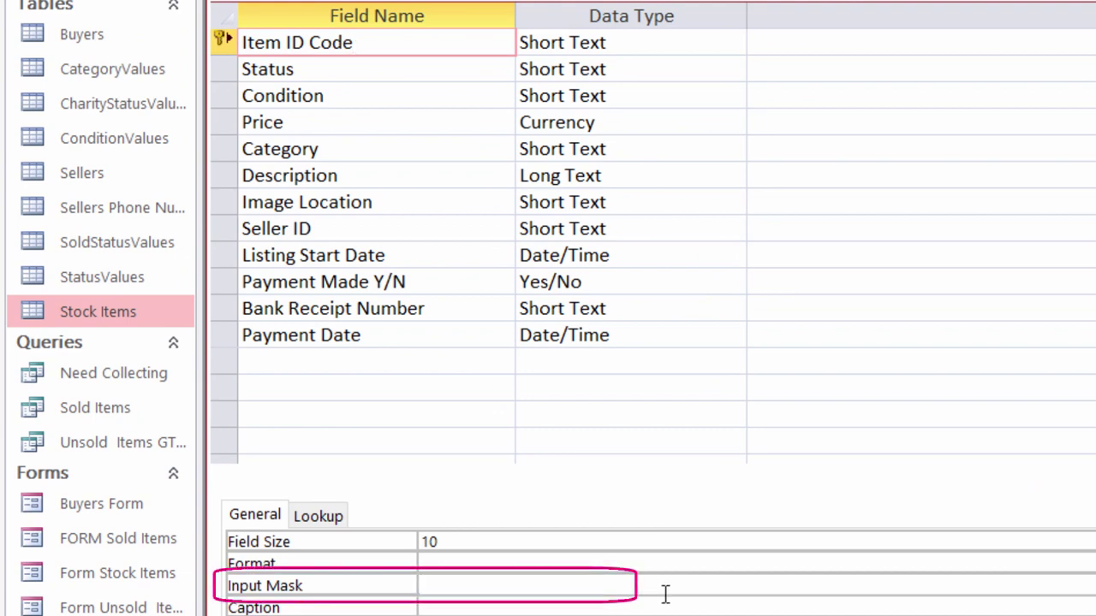
text(>LLLL000000)
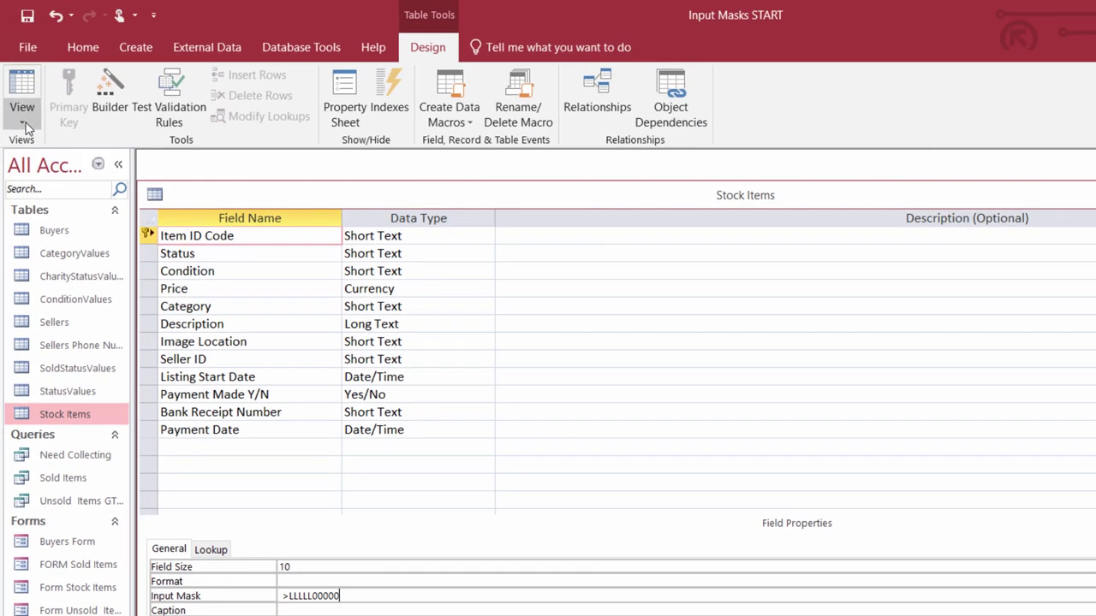
click(25, 126)
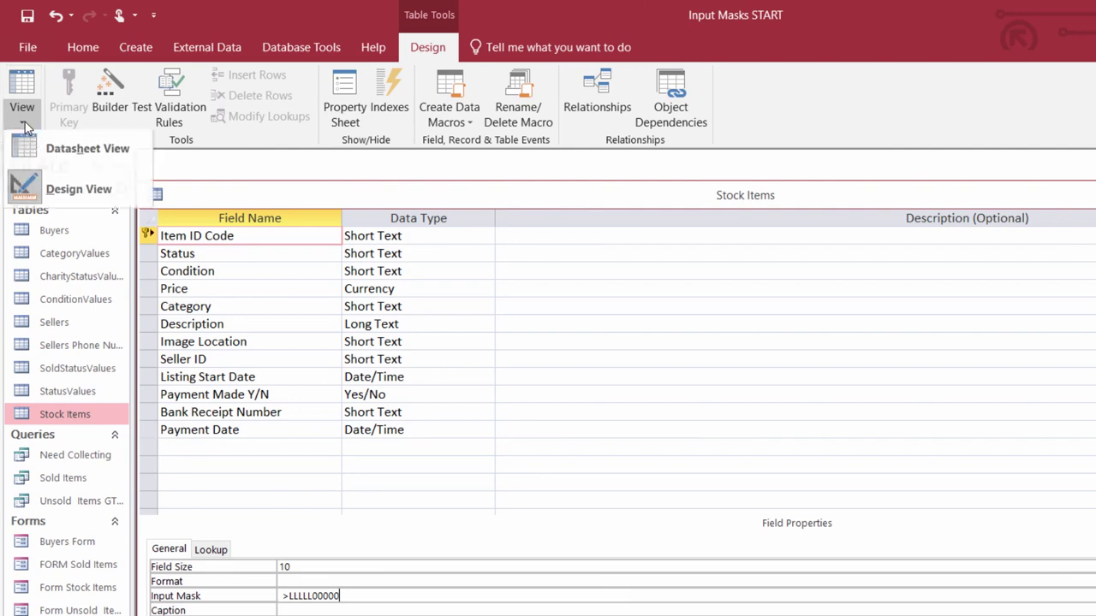
click(49, 162)
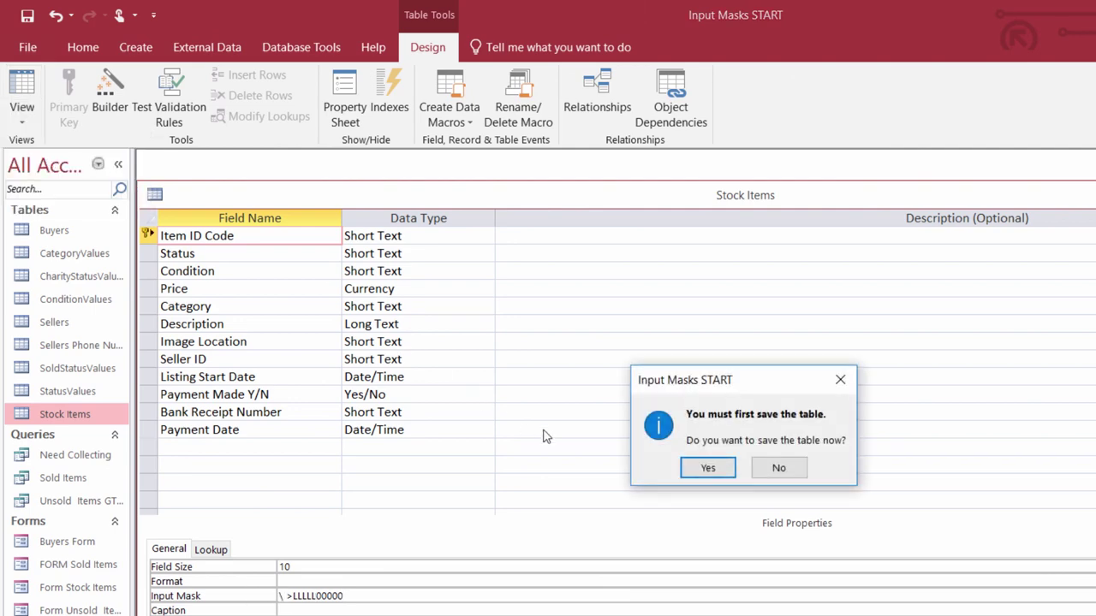
click(708, 468)
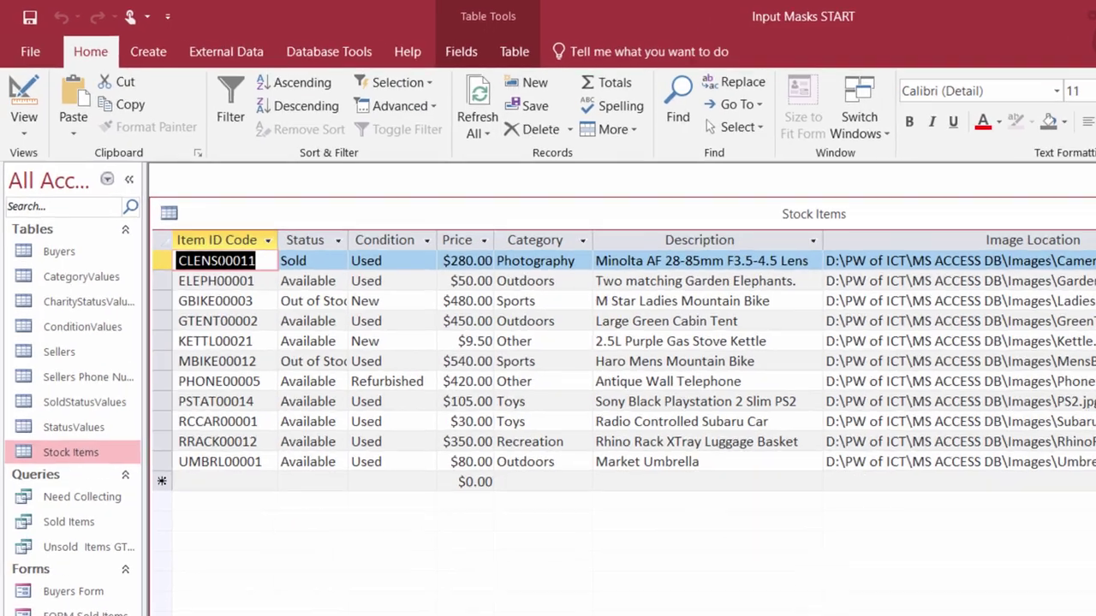
click(237, 260)
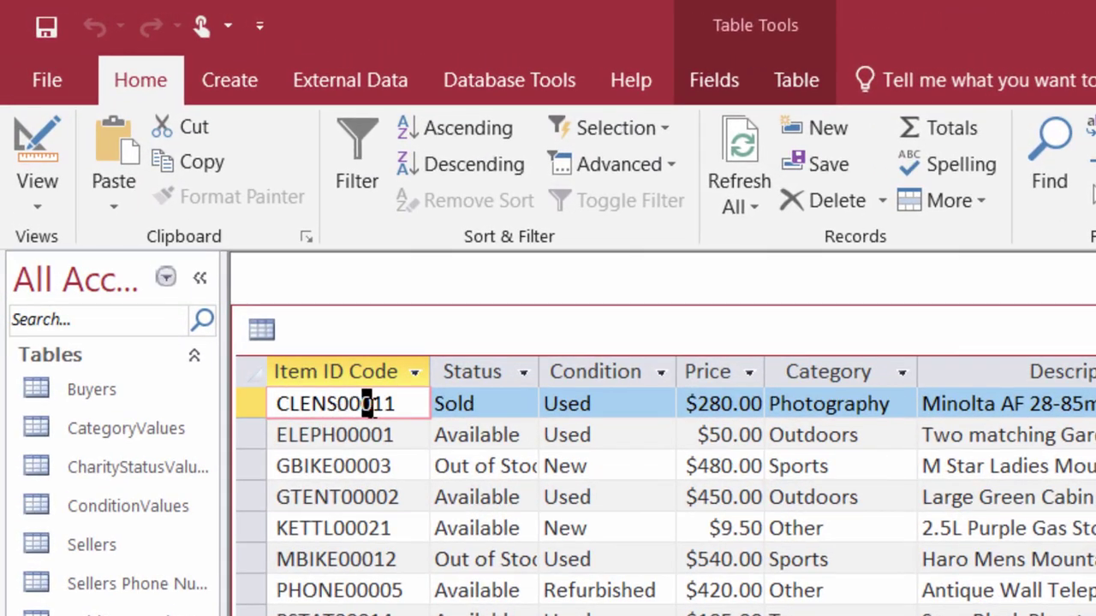
key(BackSpace)
key(BackSpace)
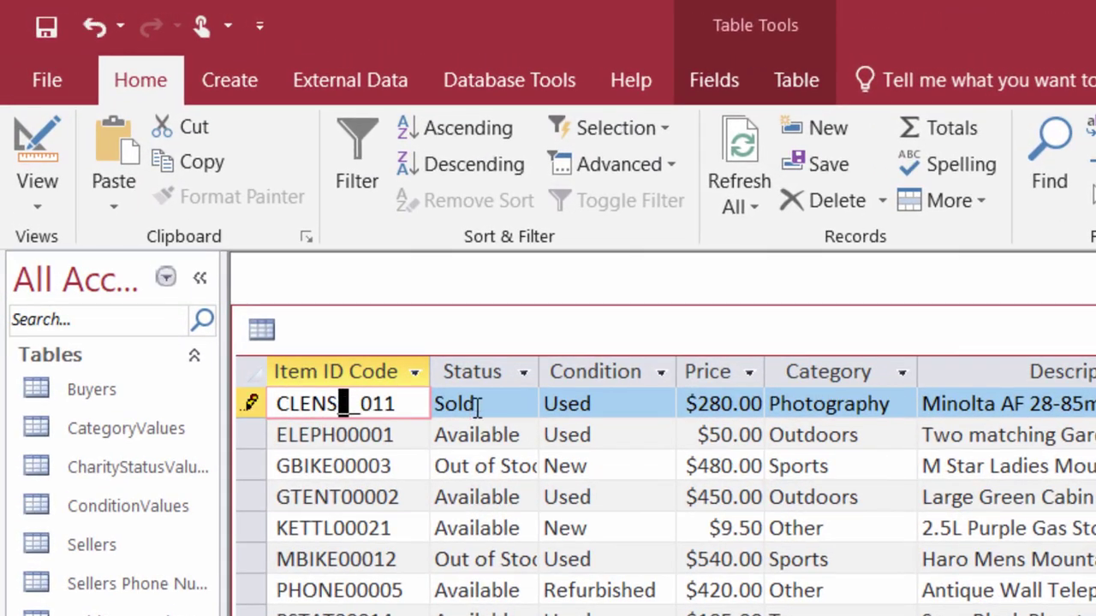
key(BackSpace)
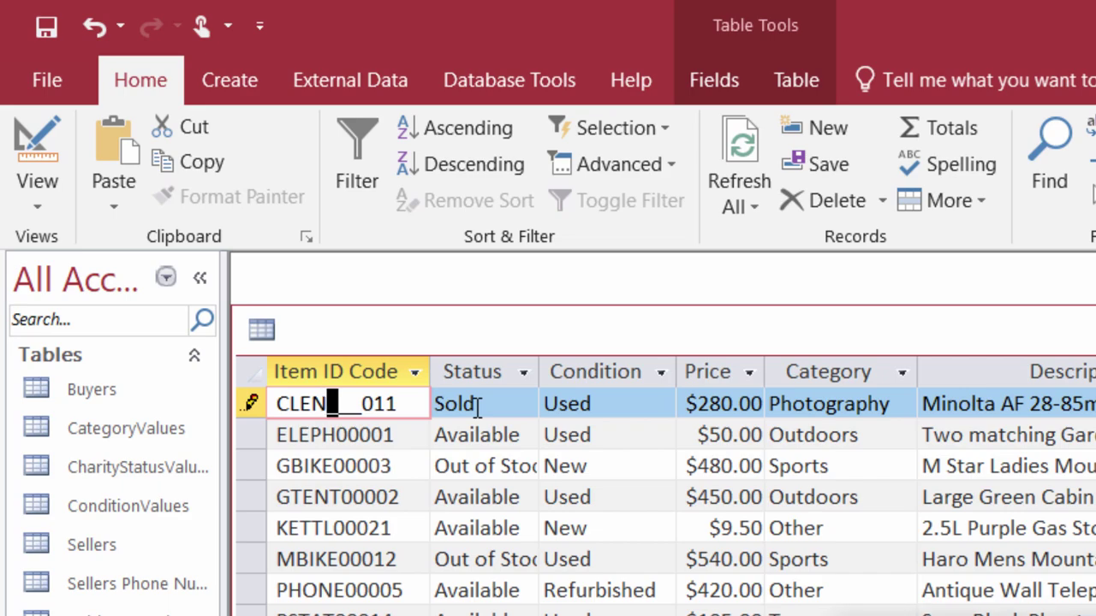
click(648, 506)
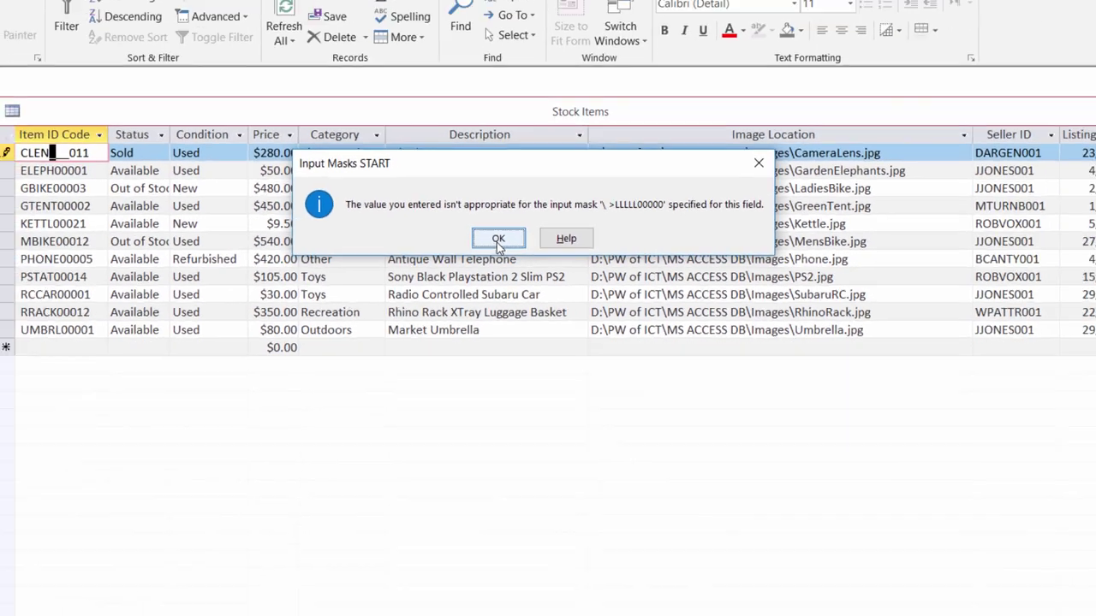
click(498, 239)
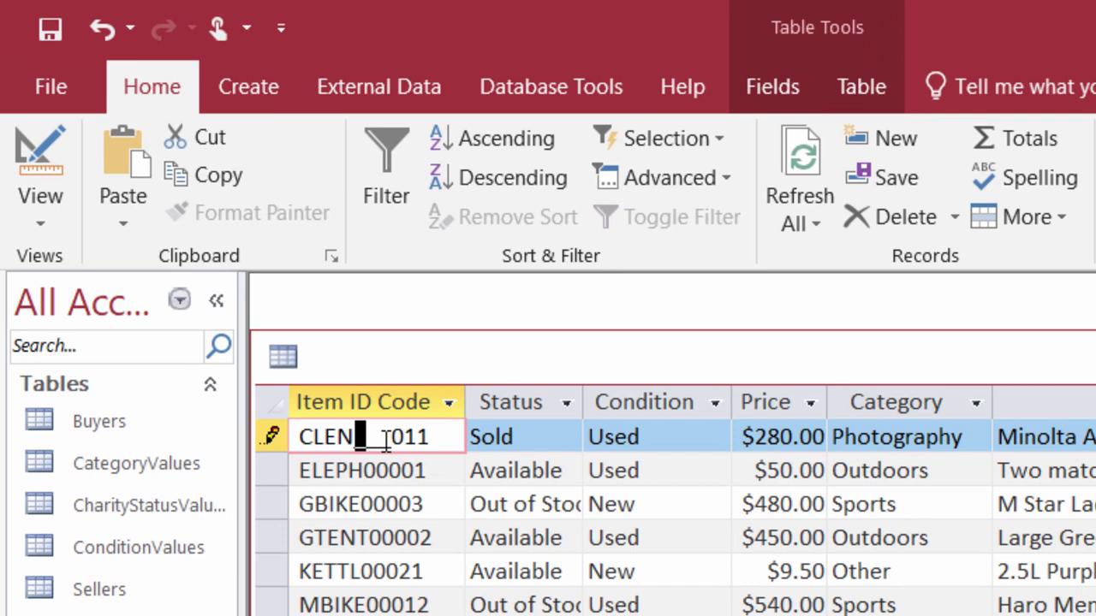
text(S)
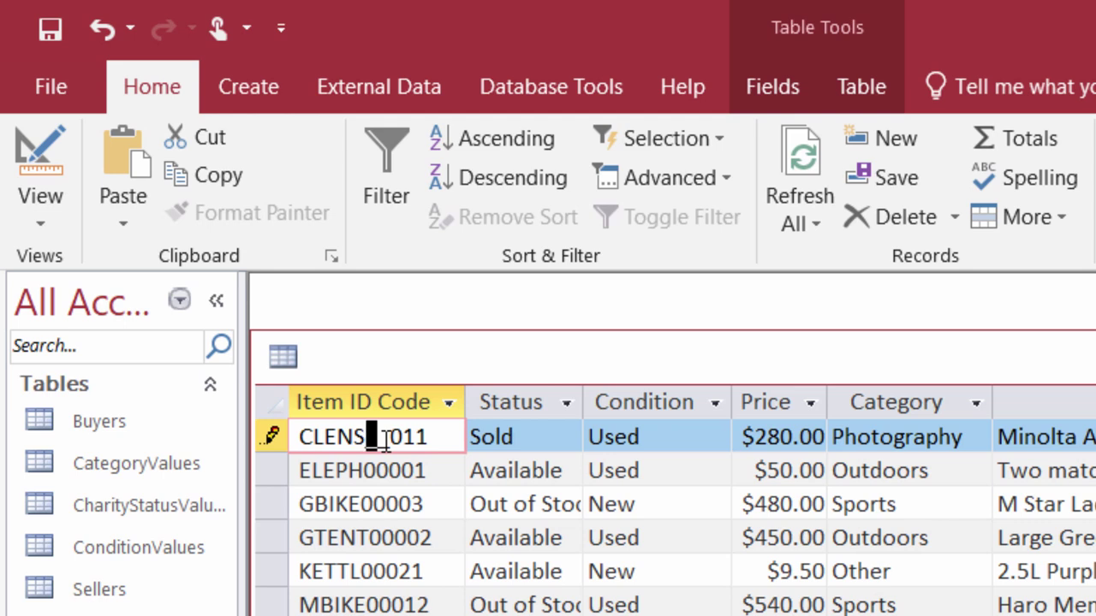
text(00)
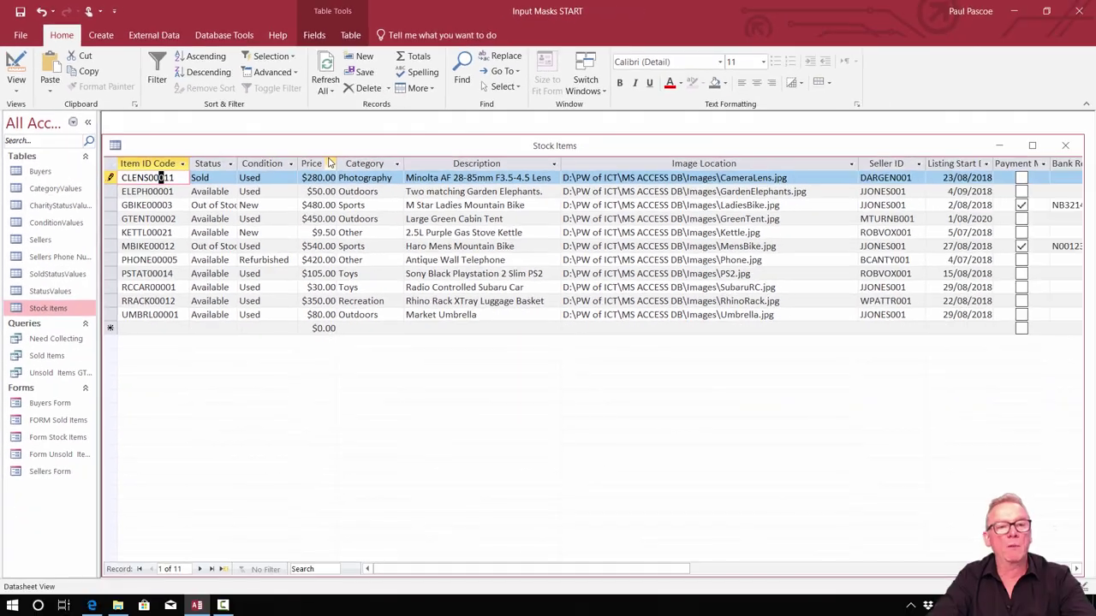
key(Escape)
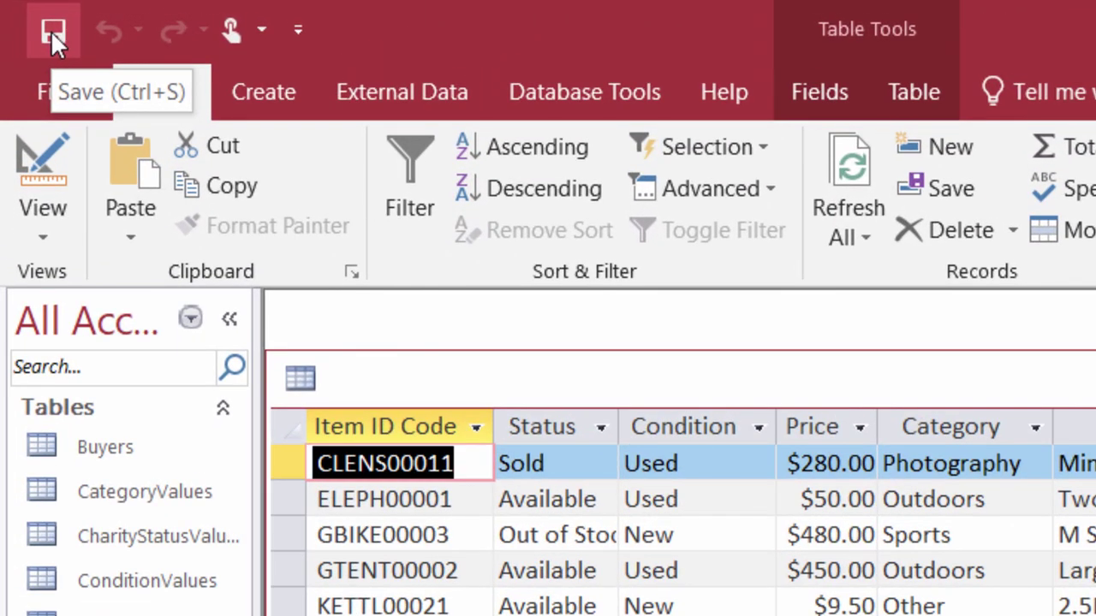
Save and close the Stock Items table, then open Form Stock Items.
click(51, 30)
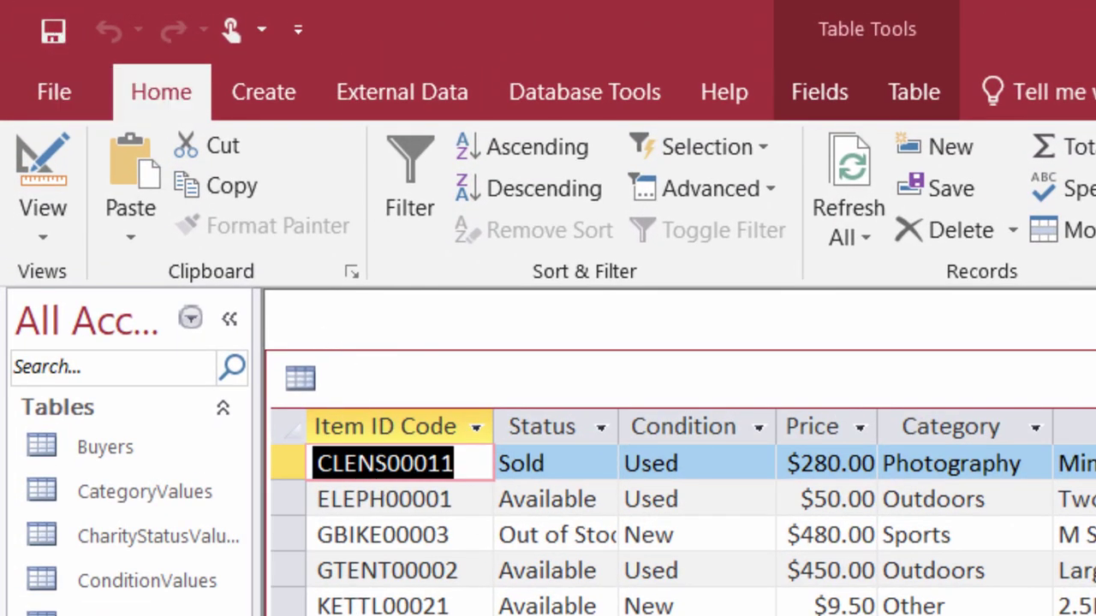
key(ctrl+w)
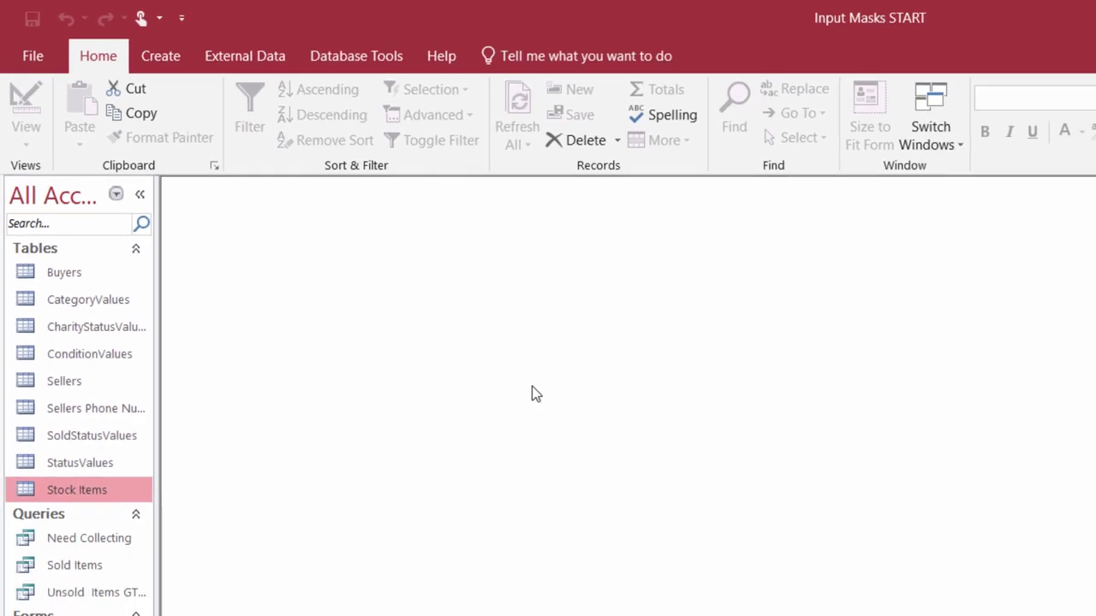
double_click(57, 437)
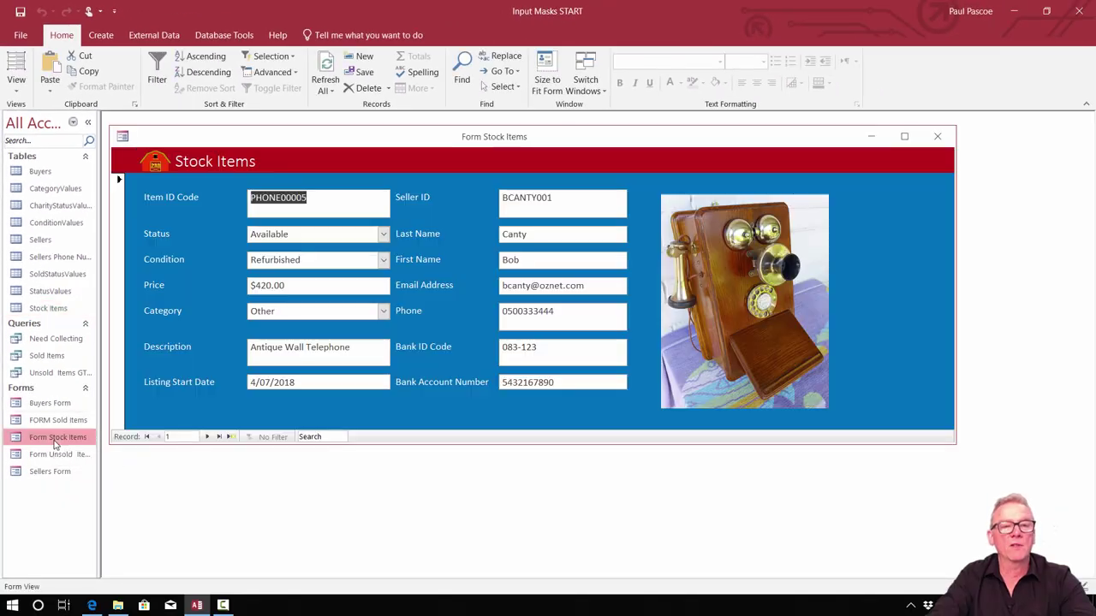
On record CLENS00011, test the Item ID Code box with 'Passy 4567', then cancel the edit.
click(313, 200)
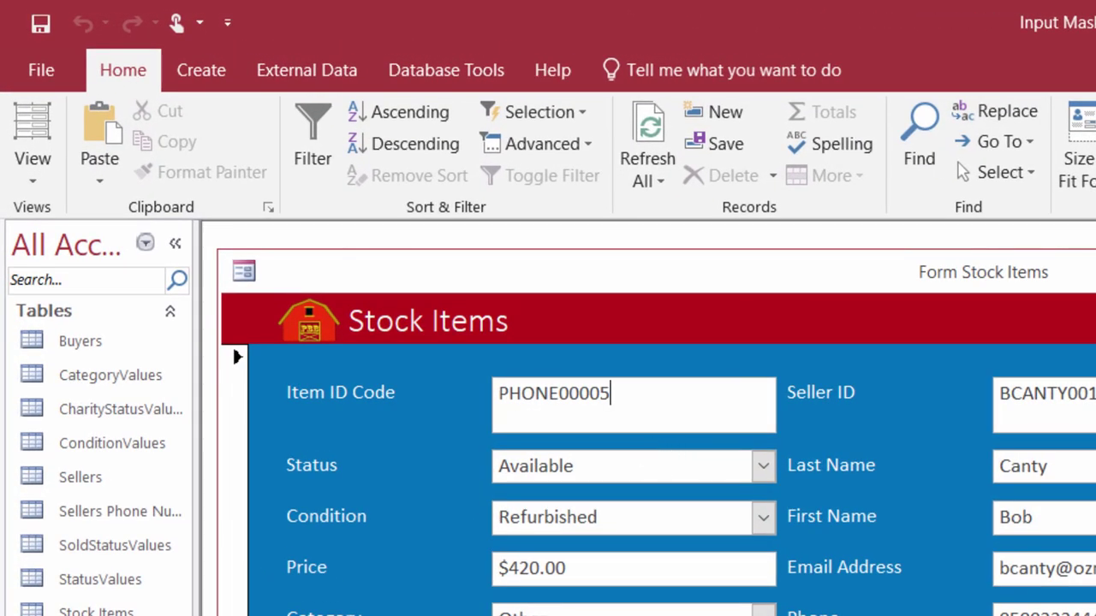
key(Page_Down)
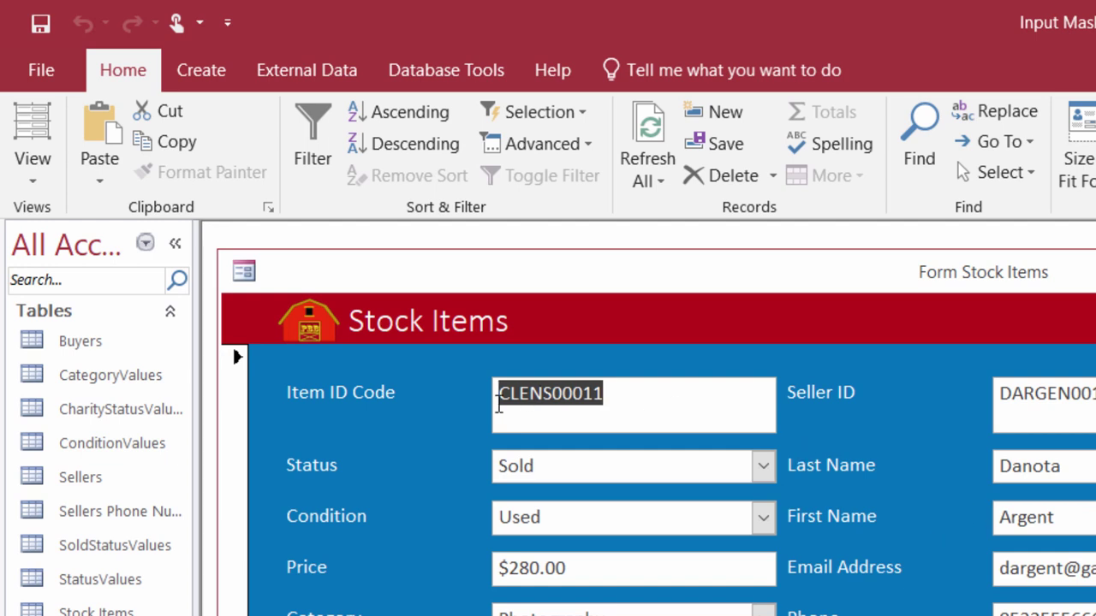
click(594, 401)
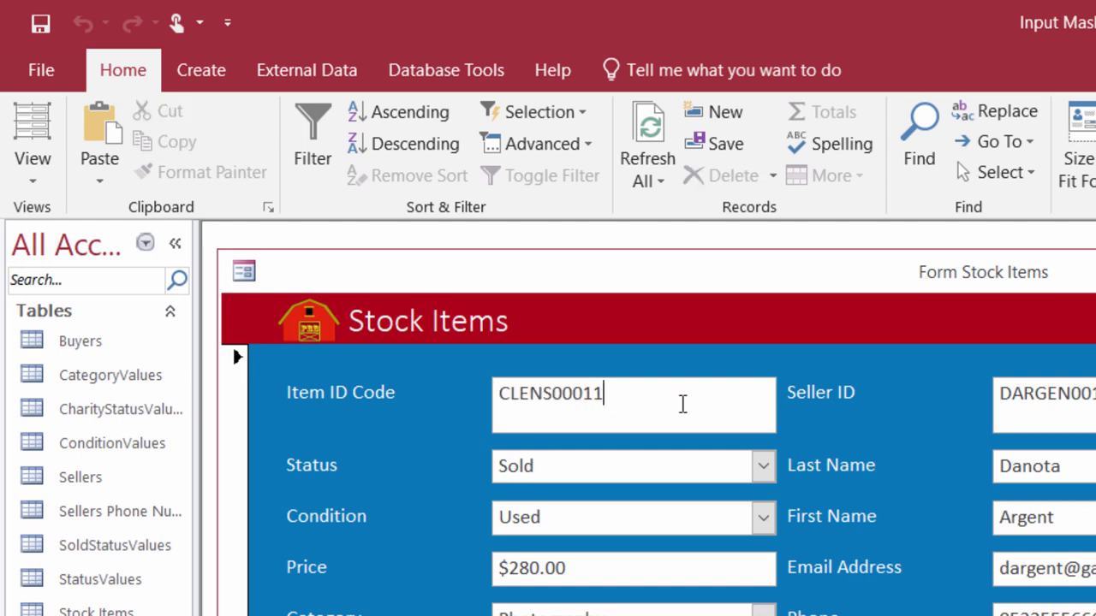
key(BackSpace)
key(BackSpace)
key(BackSpace)
key(BackSpace)
key(BackSpace)
key(BackSpace)
key(BackSpace)
key(BackSpace)
key(BackSpace)
key(BackSpace)
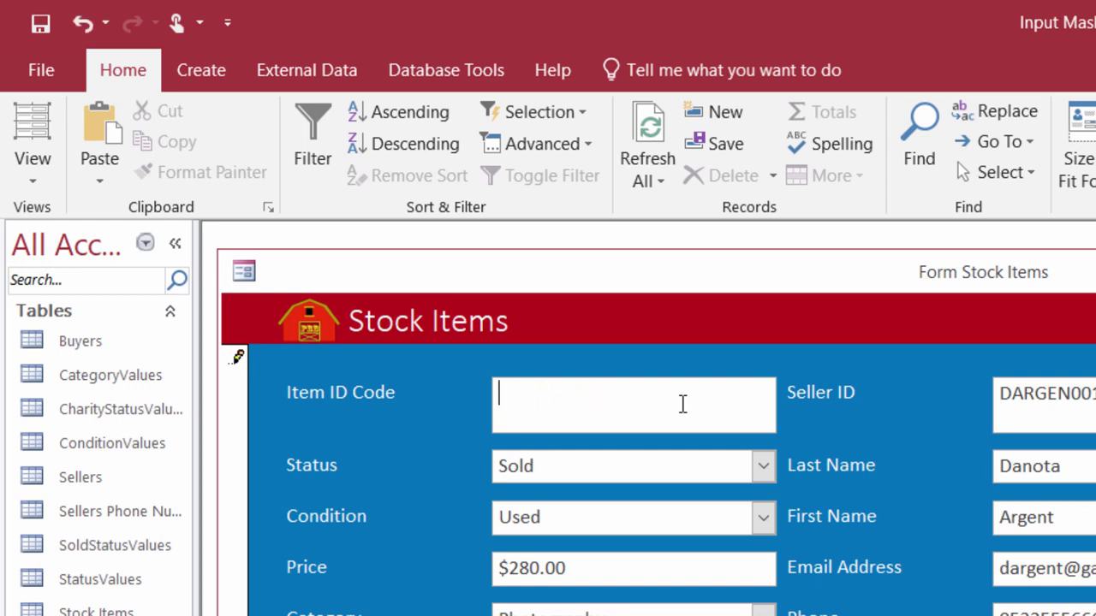
text(Passy 4567)
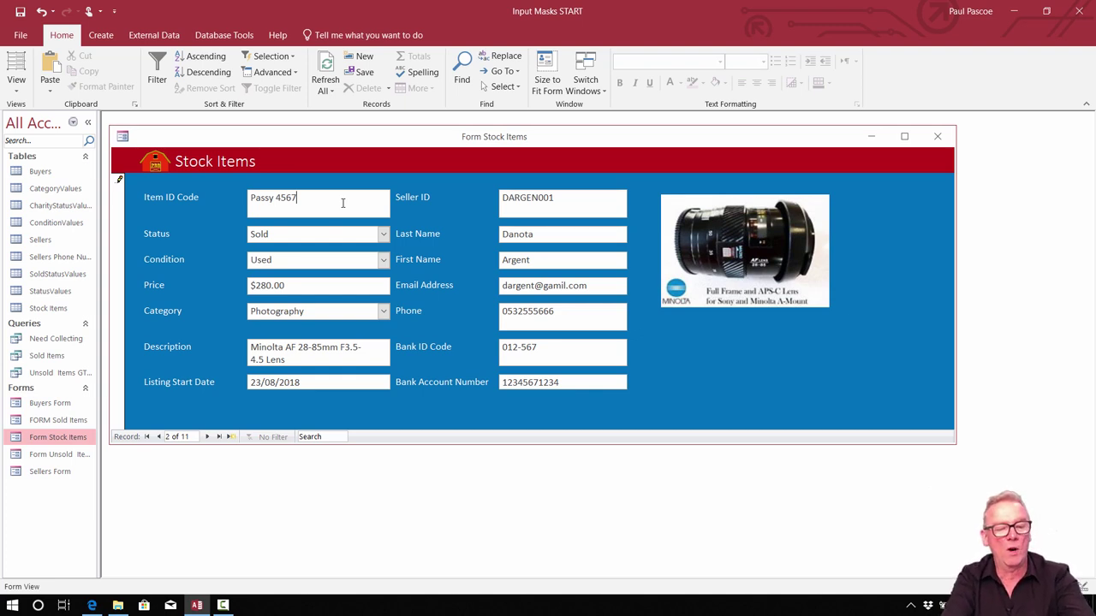
key(Escape)
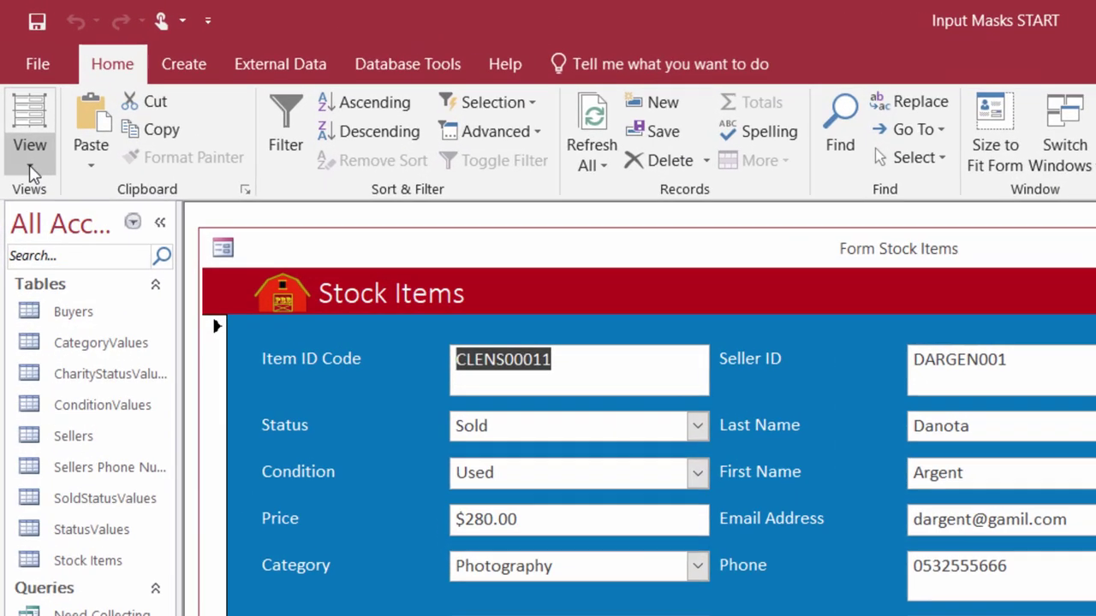
click(17, 92)
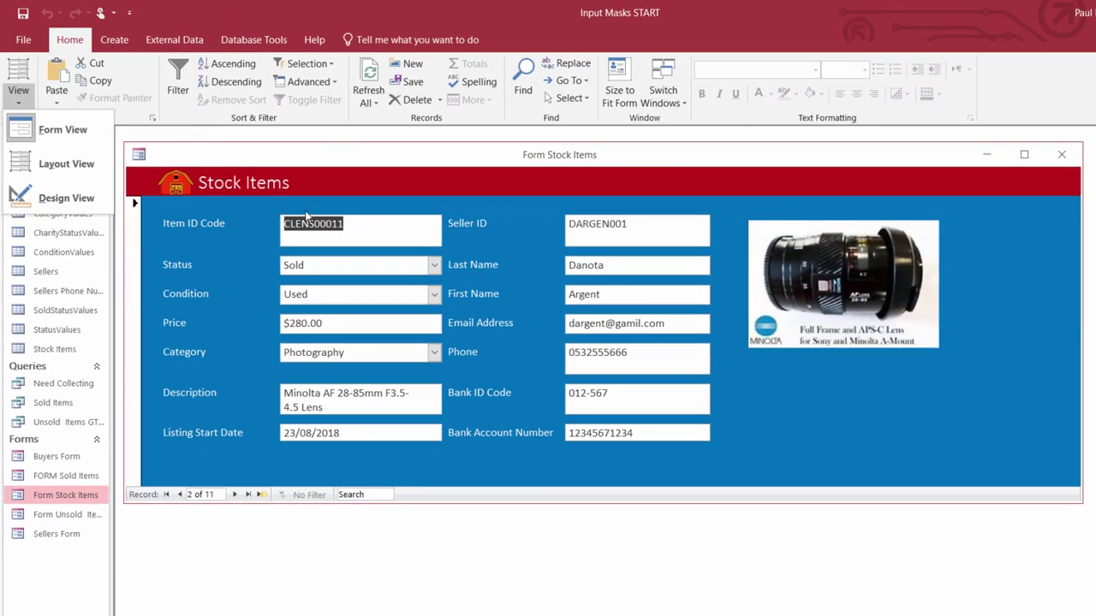
In Layout View, paste >LLLLL00000 into the Item ID Code box's Input Mask data property.
click(75, 164)
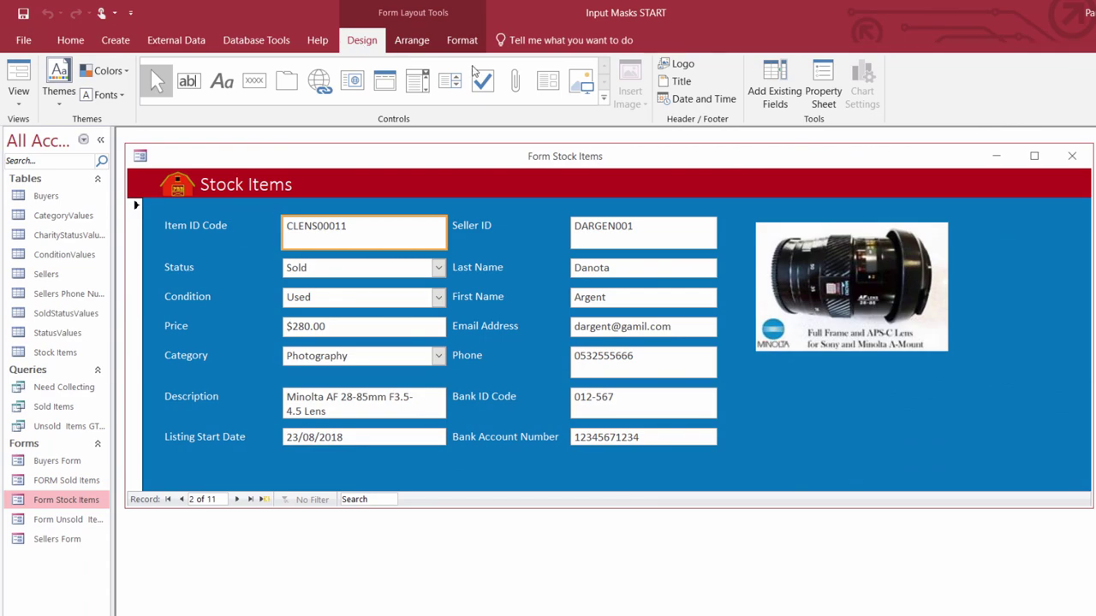
click(823, 94)
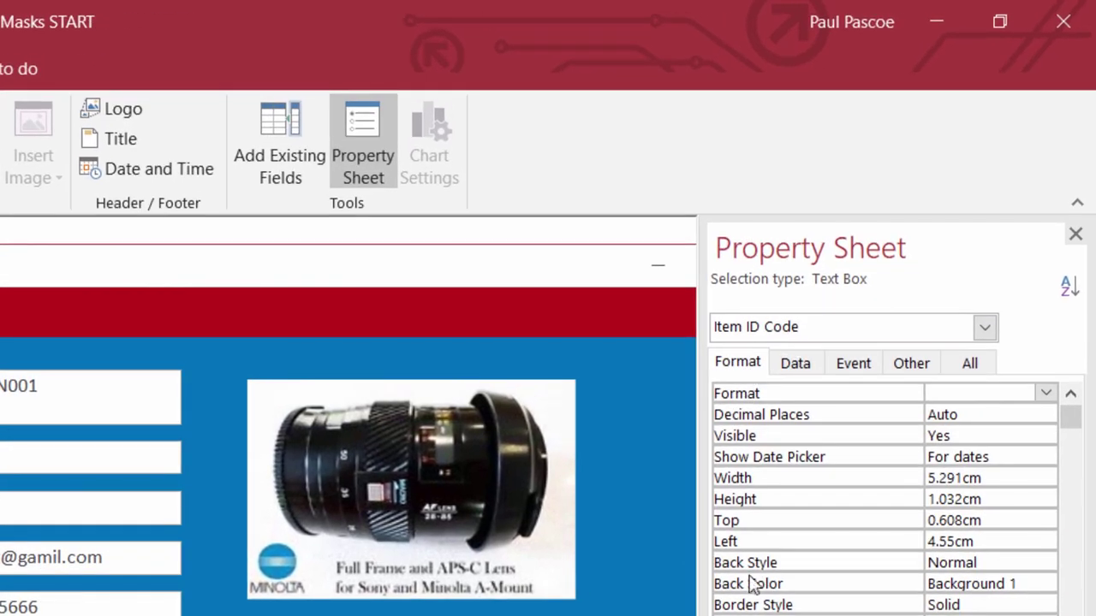
click(805, 366)
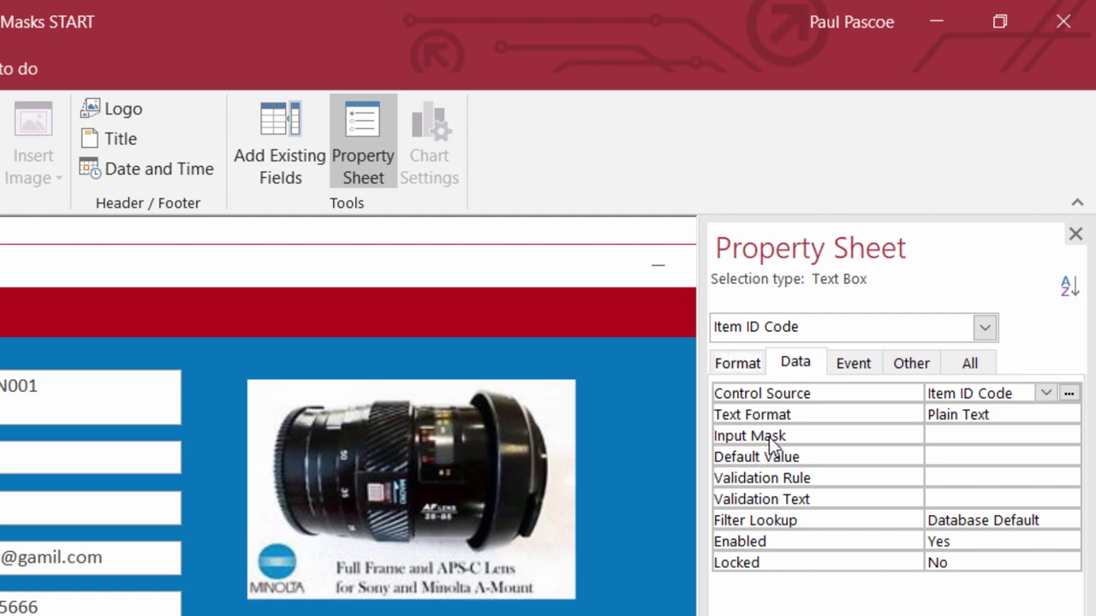
click(984, 446)
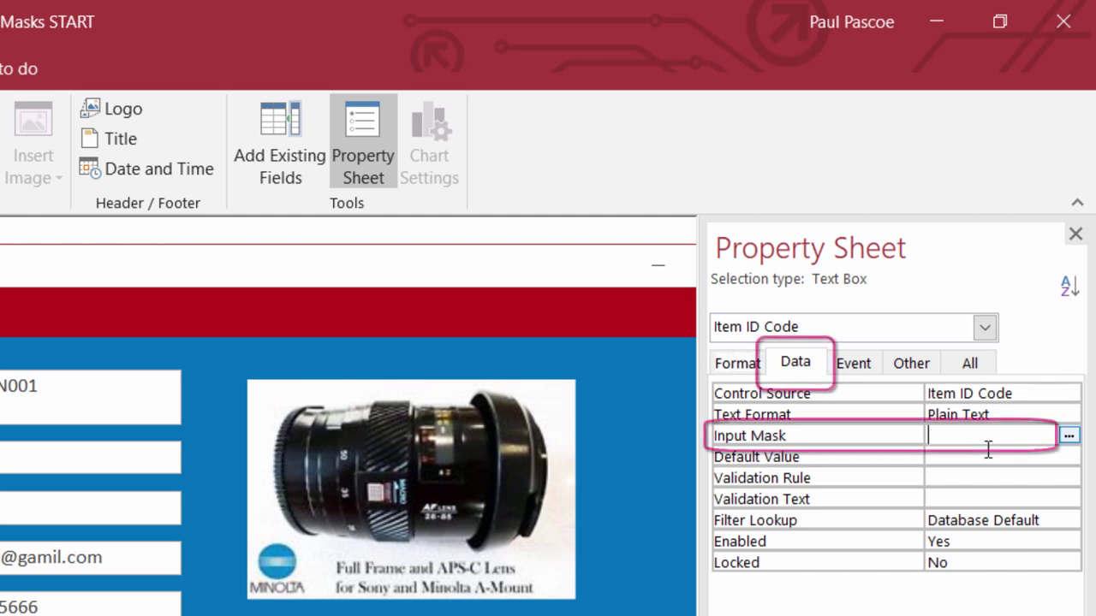
text(>LLLLL00000)
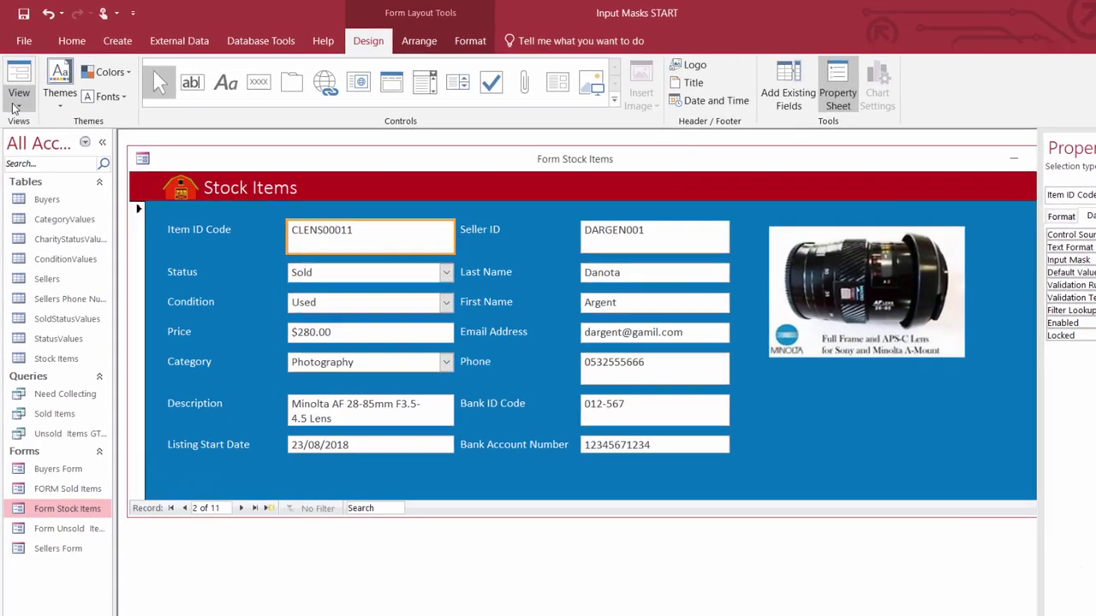
In Form View, test the mask by entering PASSY00040 in Item ID Code, then undo the entry.
click(16, 82)
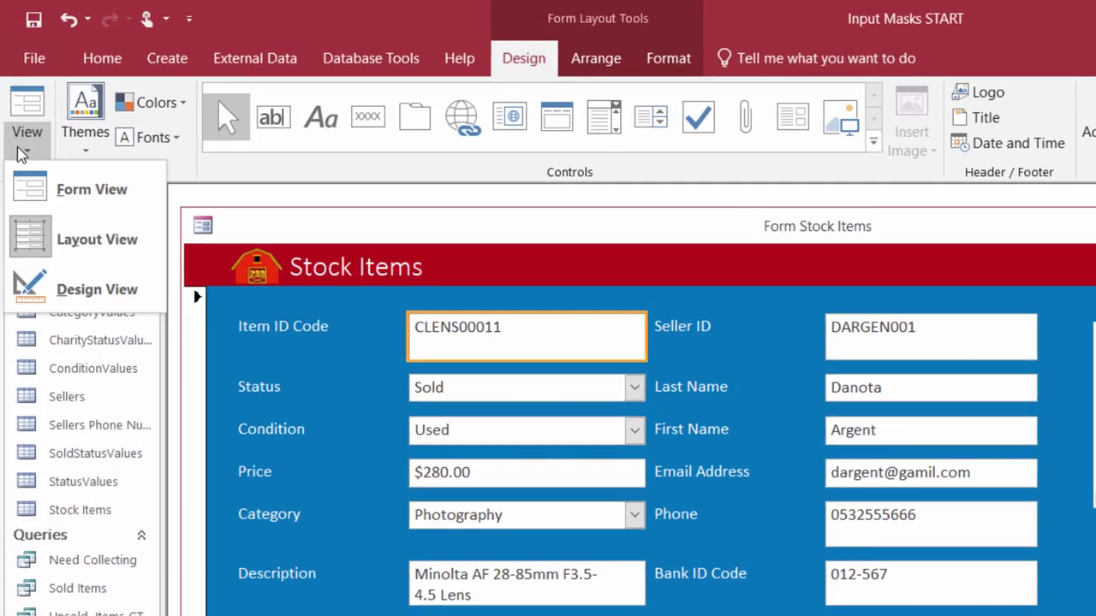
click(59, 210)
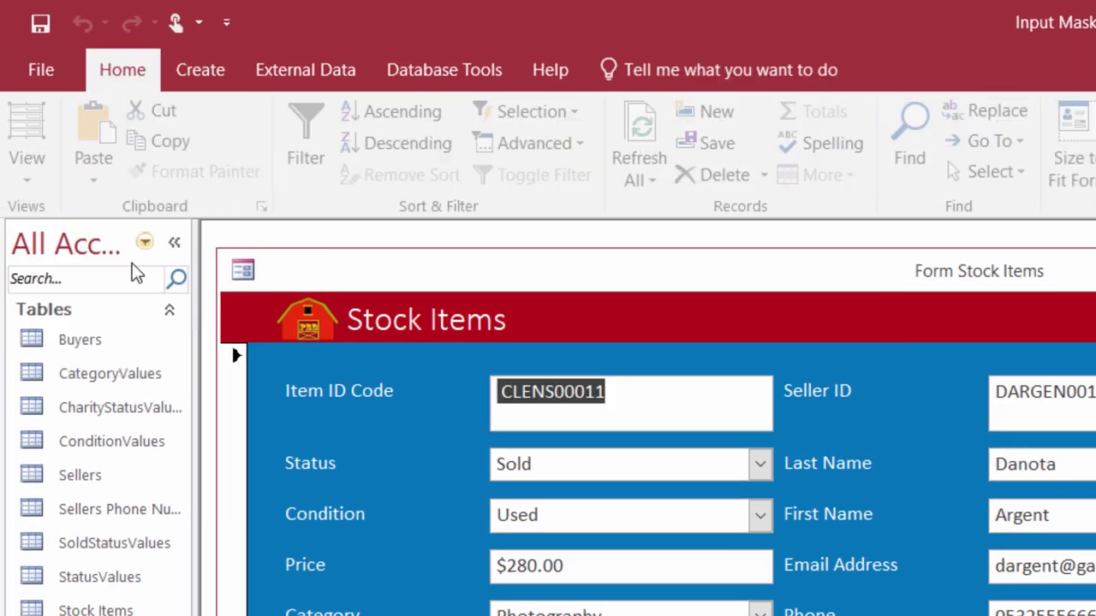
click(618, 389)
key(BackSpace)
key(BackSpace)
key(BackSpace)
key(BackSpace)
key(BackSpace)
key(BackSpace)
key(BackSpace)
key(BackSpace)
key(BackSpace)
key(BackSpace)
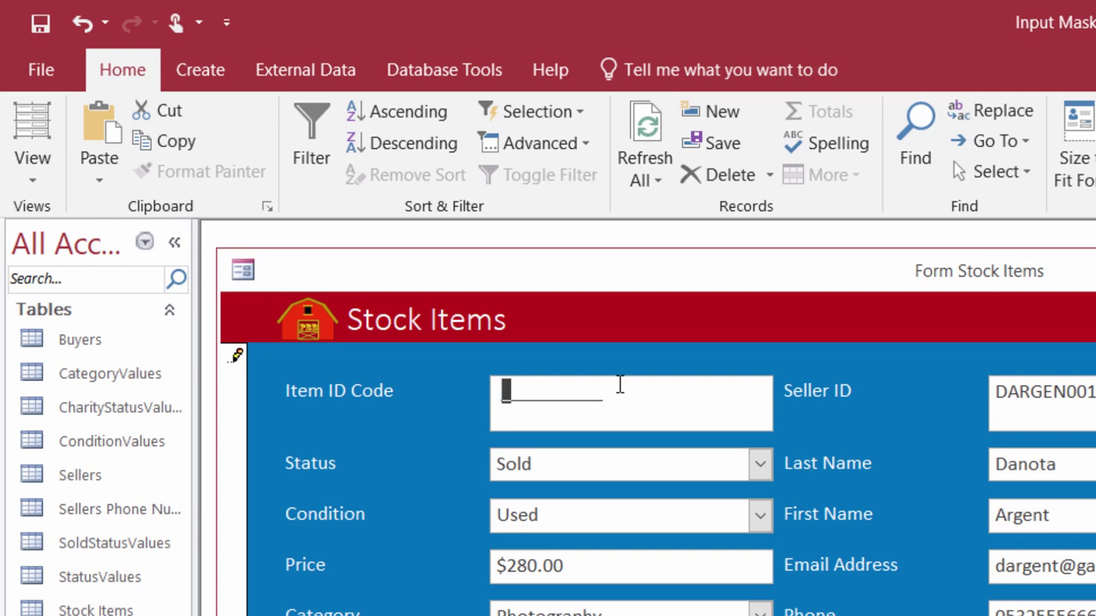
text(PASS)
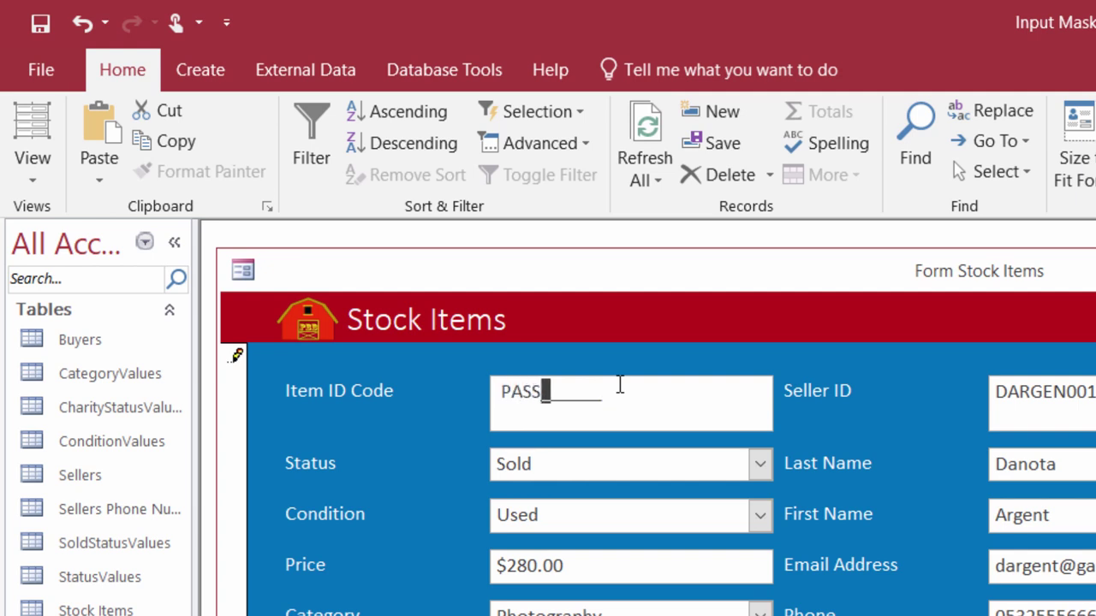
text(Y)
text(0004)
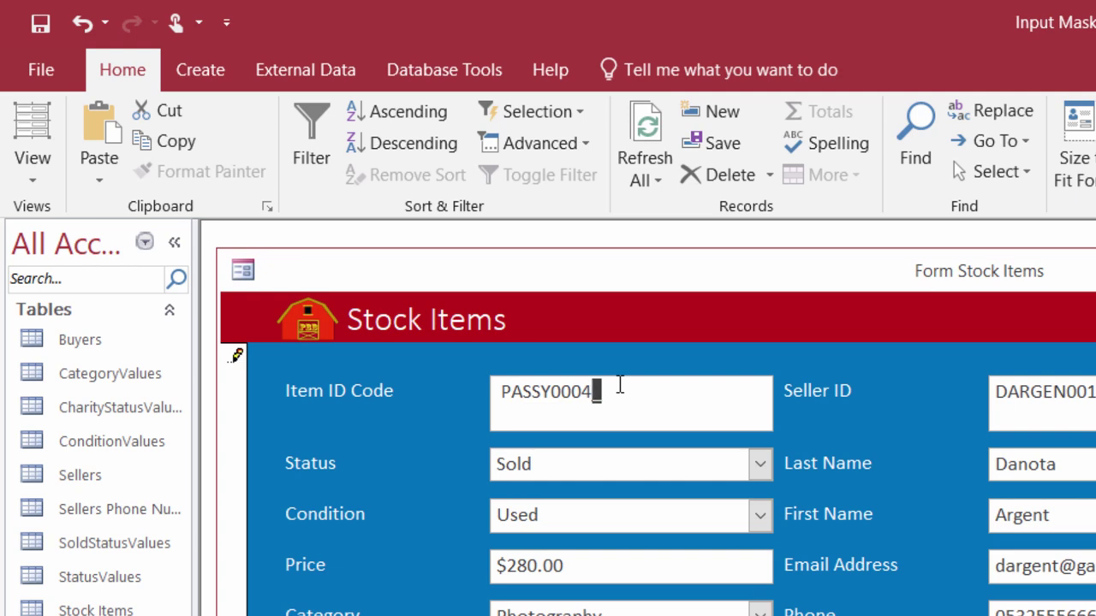
text(0)
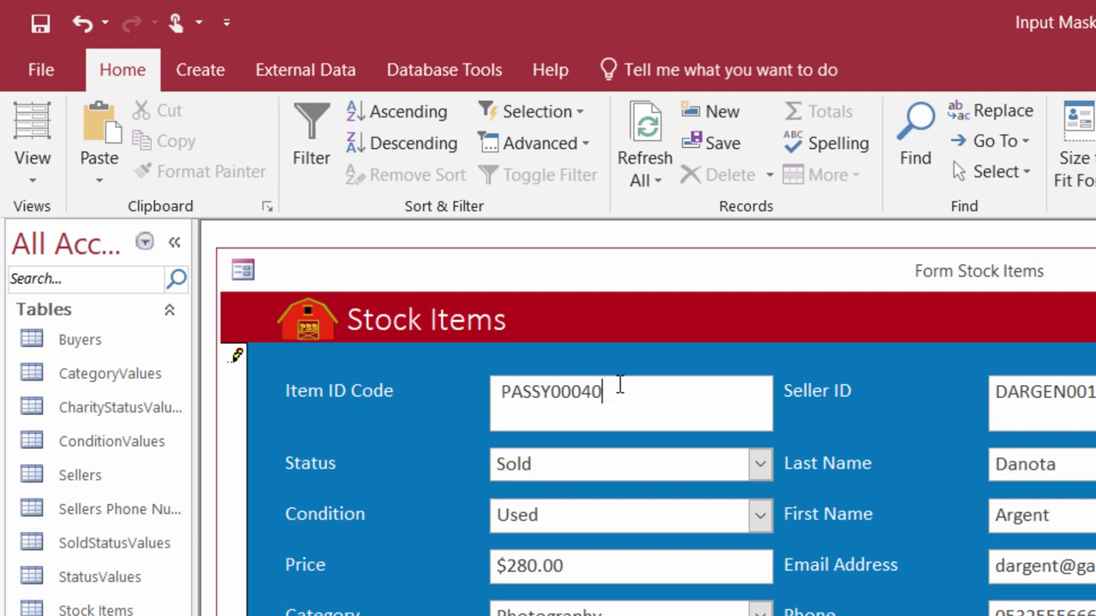
key(Escape)
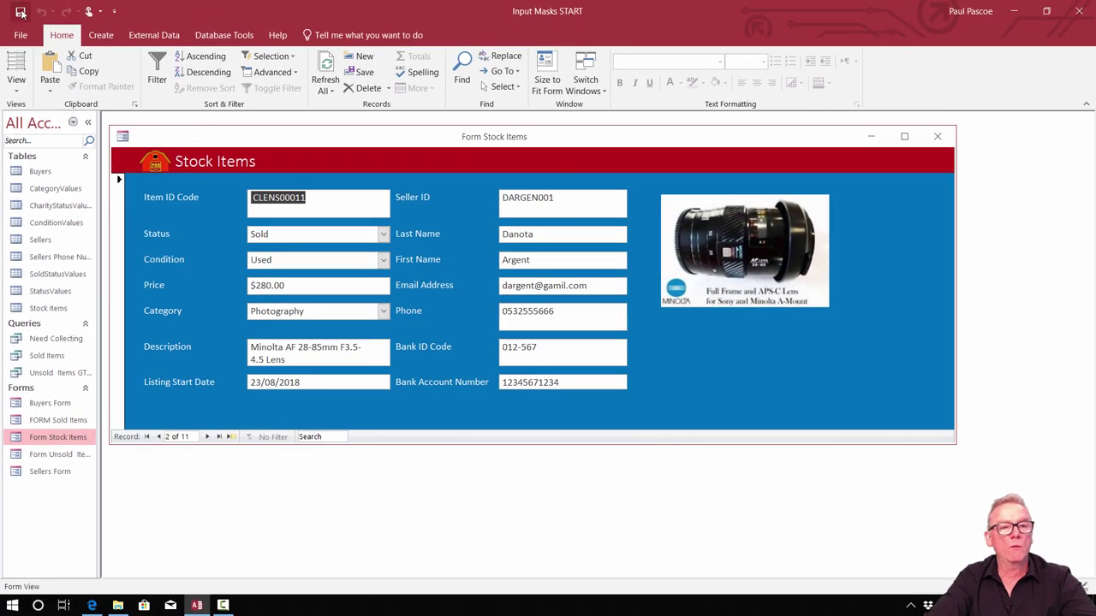
Close Form Stock Items, then open and close FORM Sold Items and Form Unsold Items.
click(938, 137)
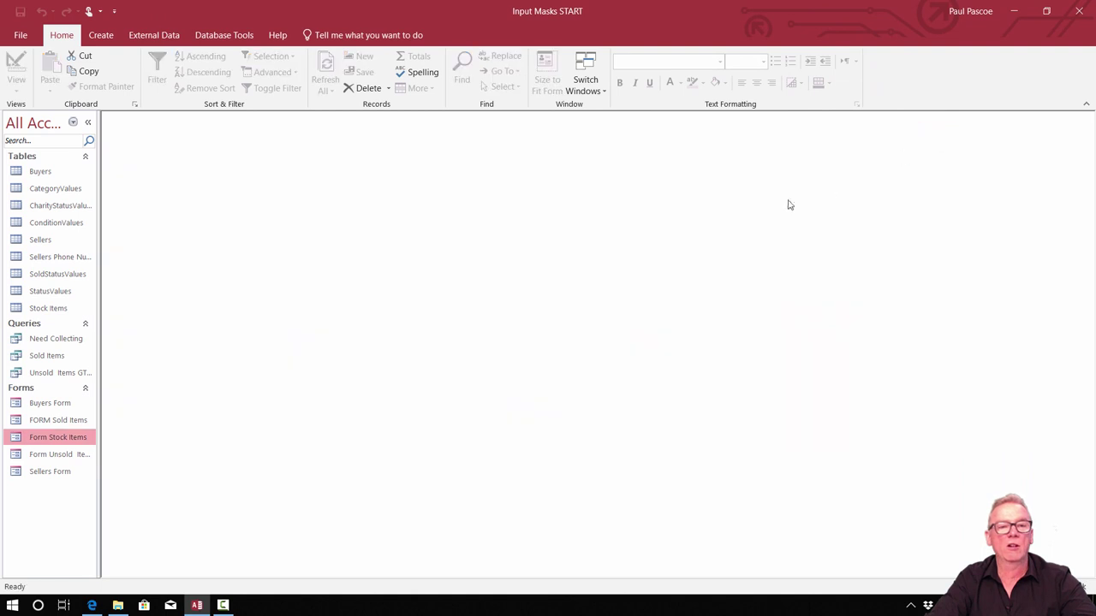
double_click(60, 421)
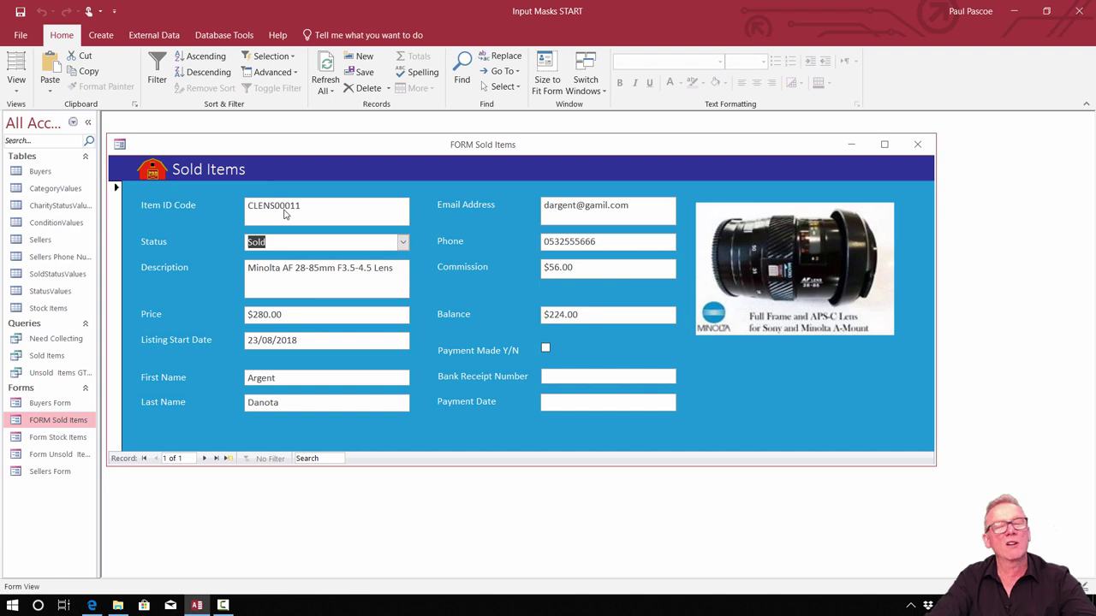
click(915, 145)
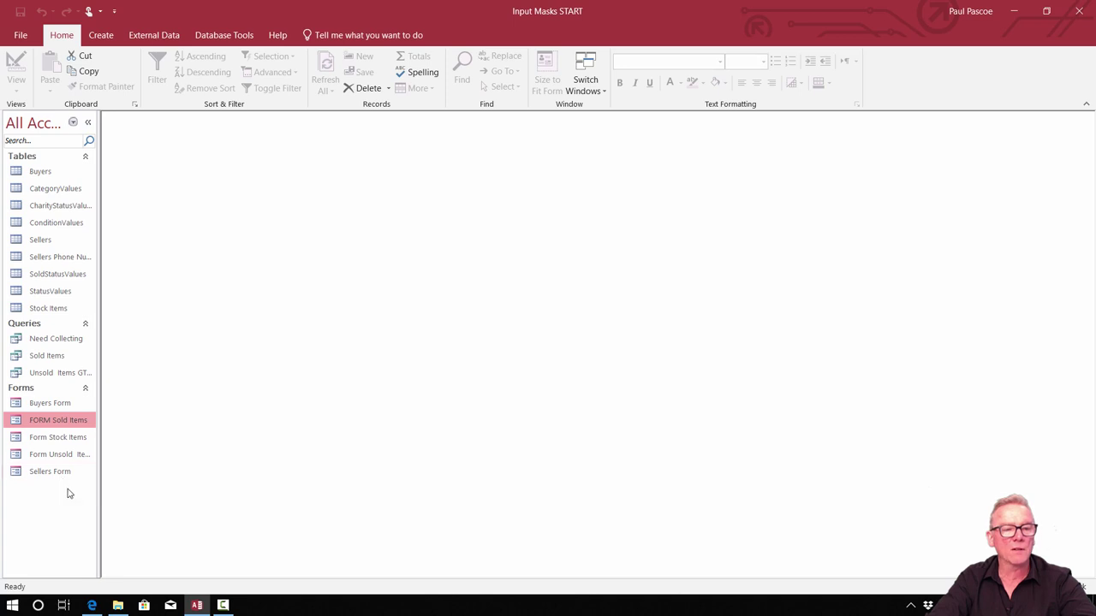
double_click(65, 456)
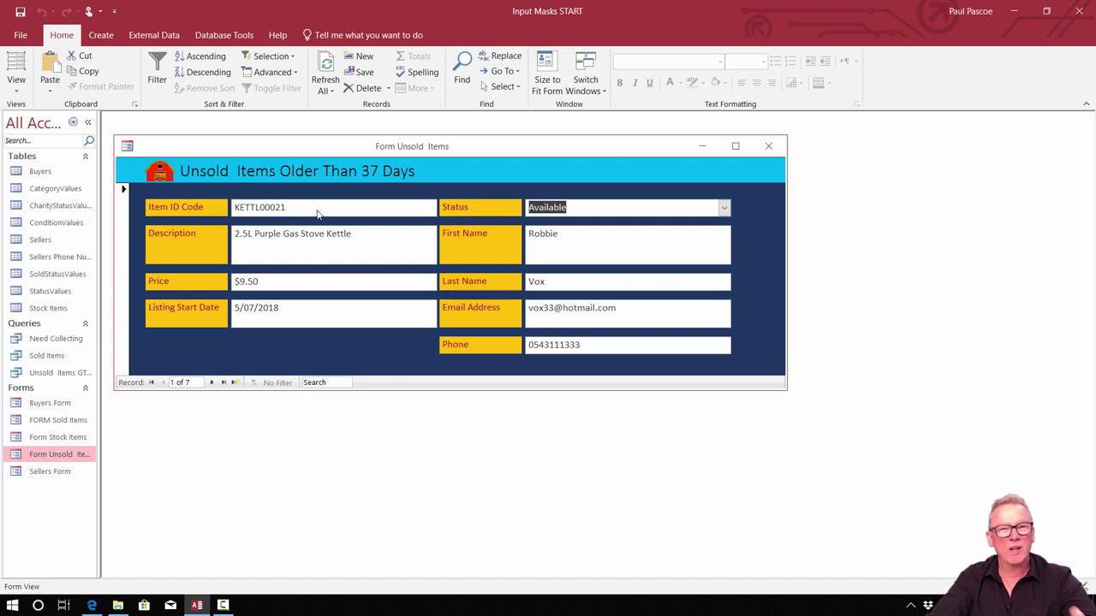
click(768, 152)
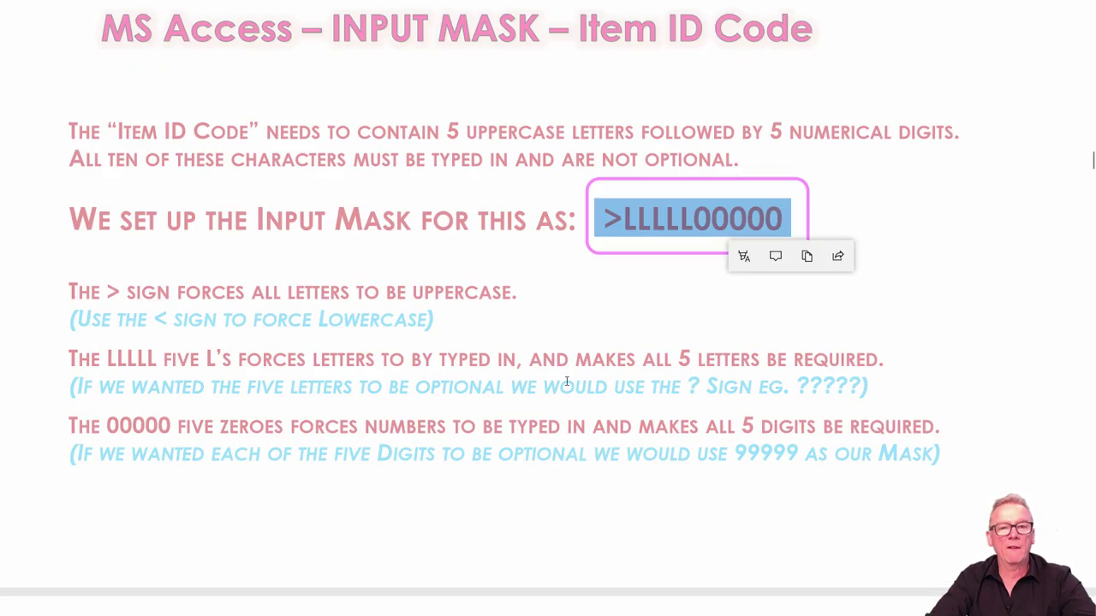
Scroll the input masks PDF to page 15, the Seller ID >LLLLLL000 assignment.
click(94, 606)
scroll(856, 232, down, 10)
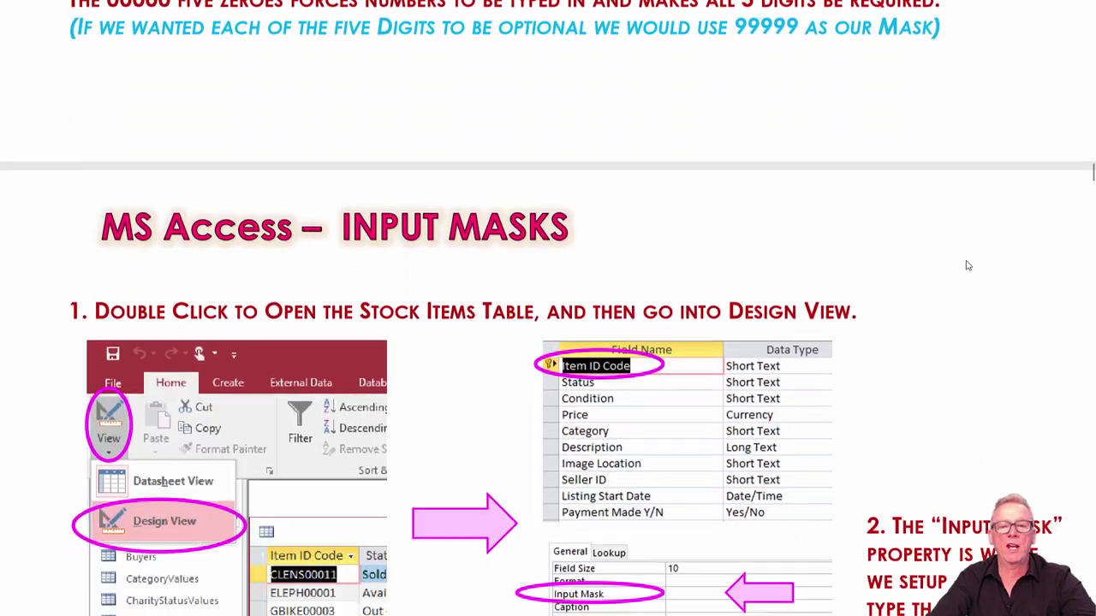
scroll(982, 268, down, 18)
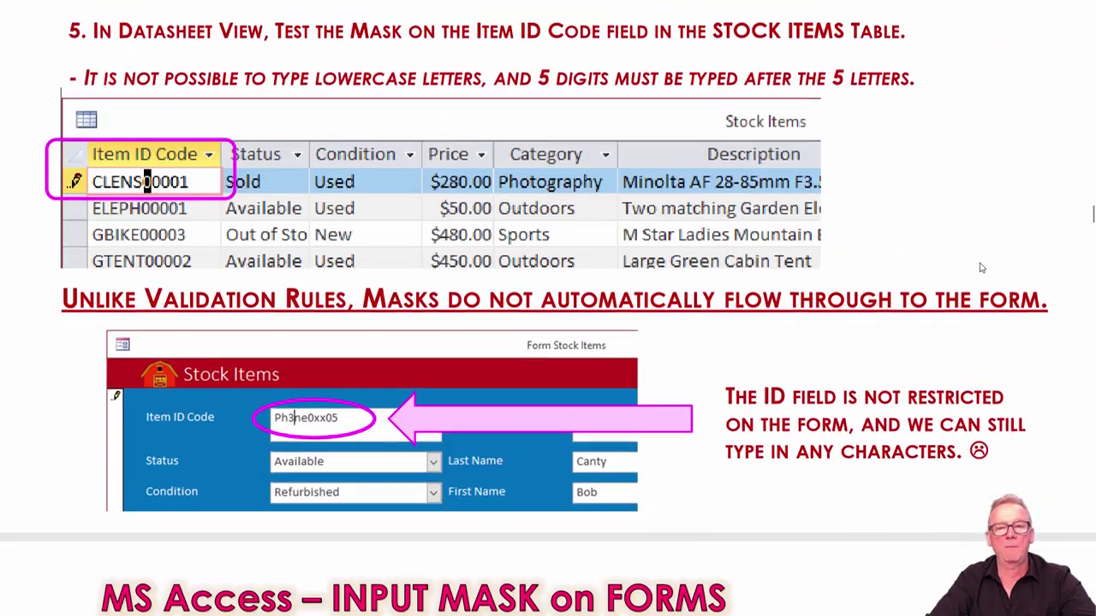
scroll(982, 268, down, 15)
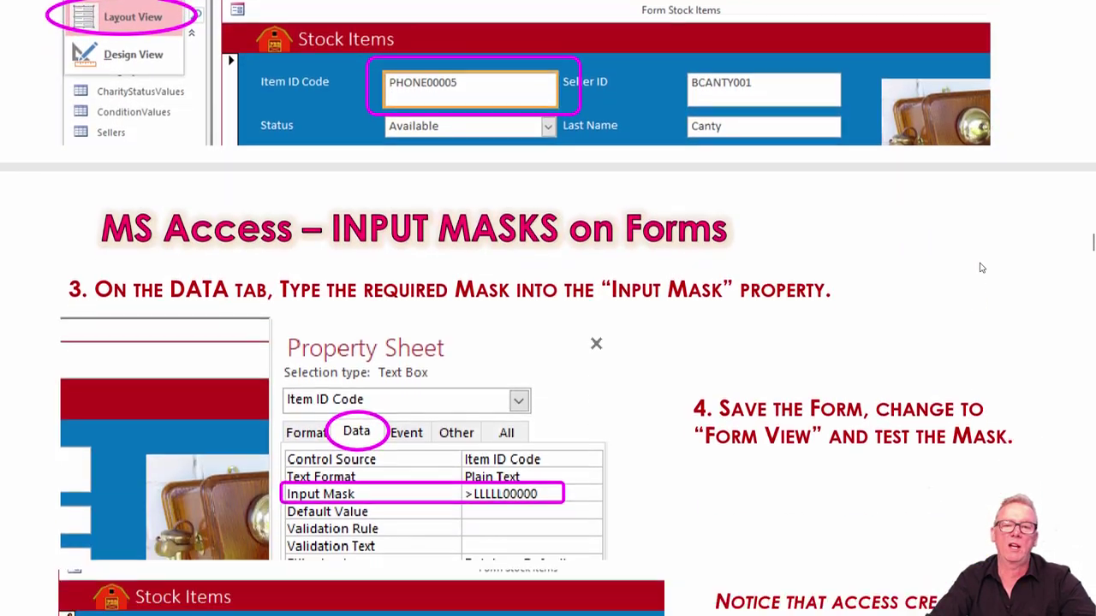
scroll(982, 268, down, 6)
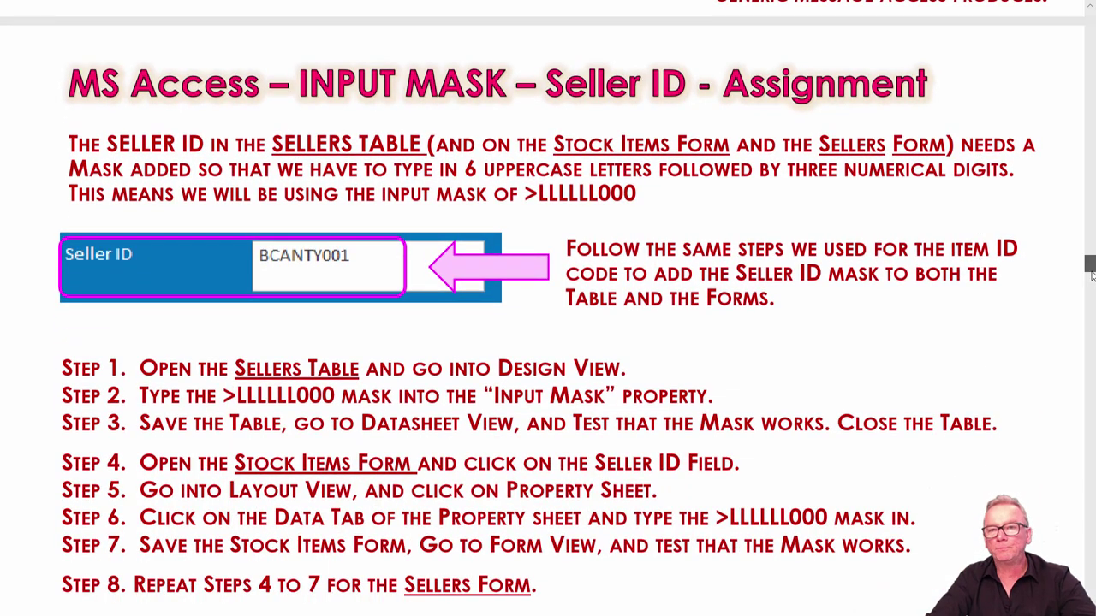
scroll(1090, 273, up, 1)
scroll(1089, 273, down, 3)
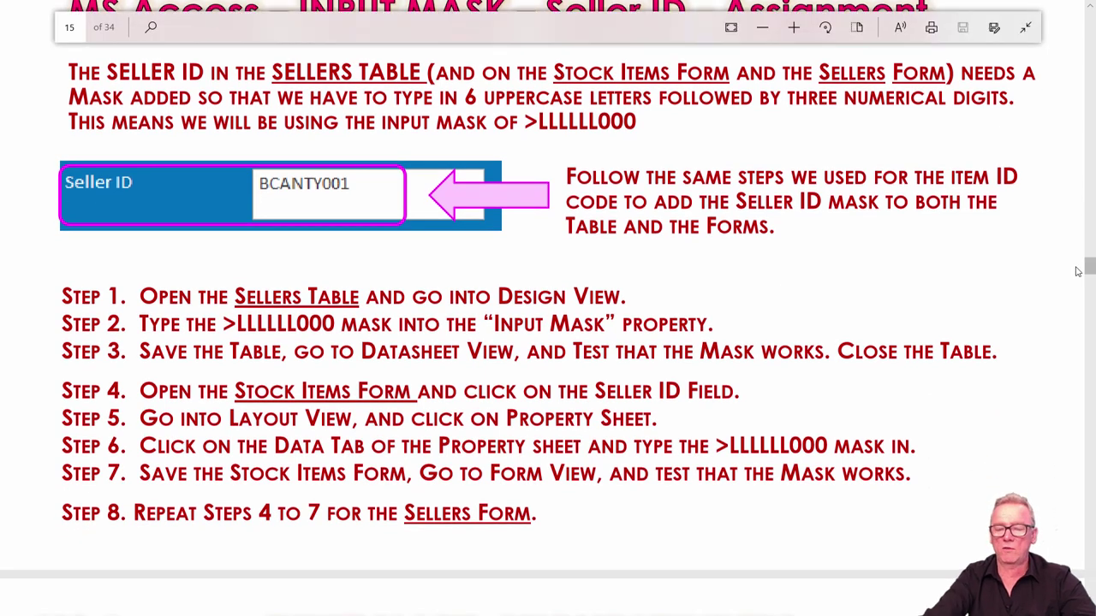
scroll(1077, 272, up, 1)
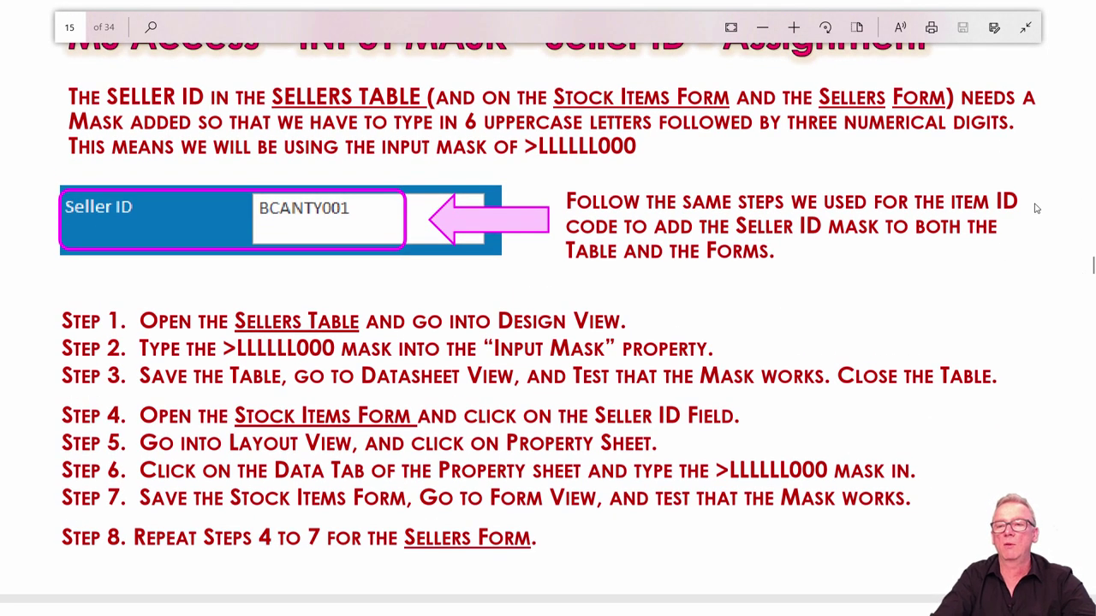
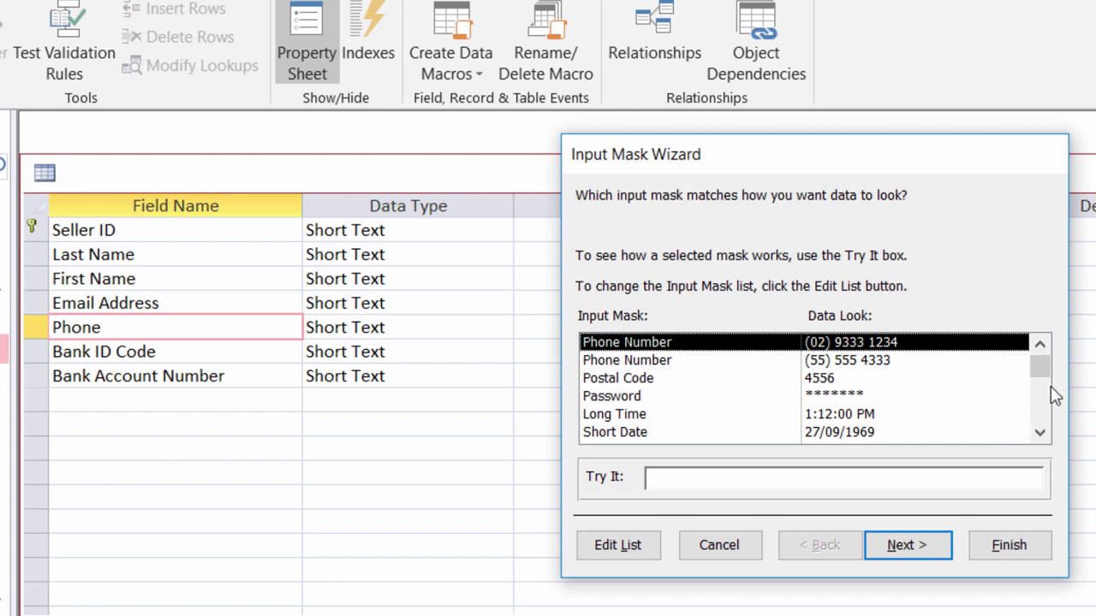
Show the Input Mask Wizard for the Phone field, listing Phone Number, Postal Code and other masks.
mouse_move(1043, 377)
mouse_down()
mouse_move(1041, 425)
mouse_move(1039, 364)
mouse_up()
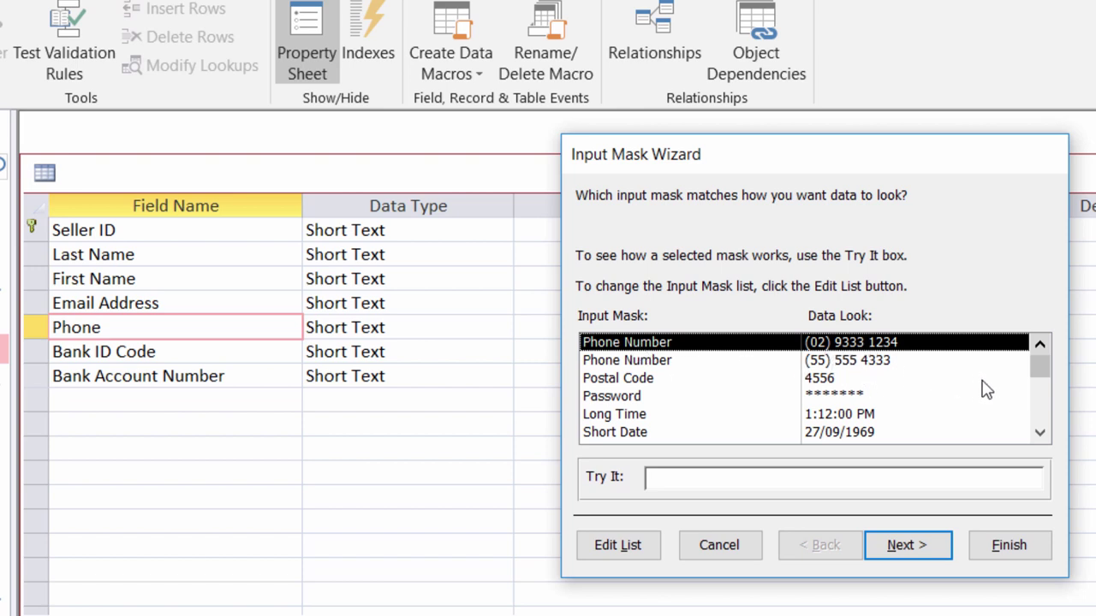
Browse the saved phone and Postal Code masks in Edit List, ending on blank entry 4 of 4.
click(617, 546)
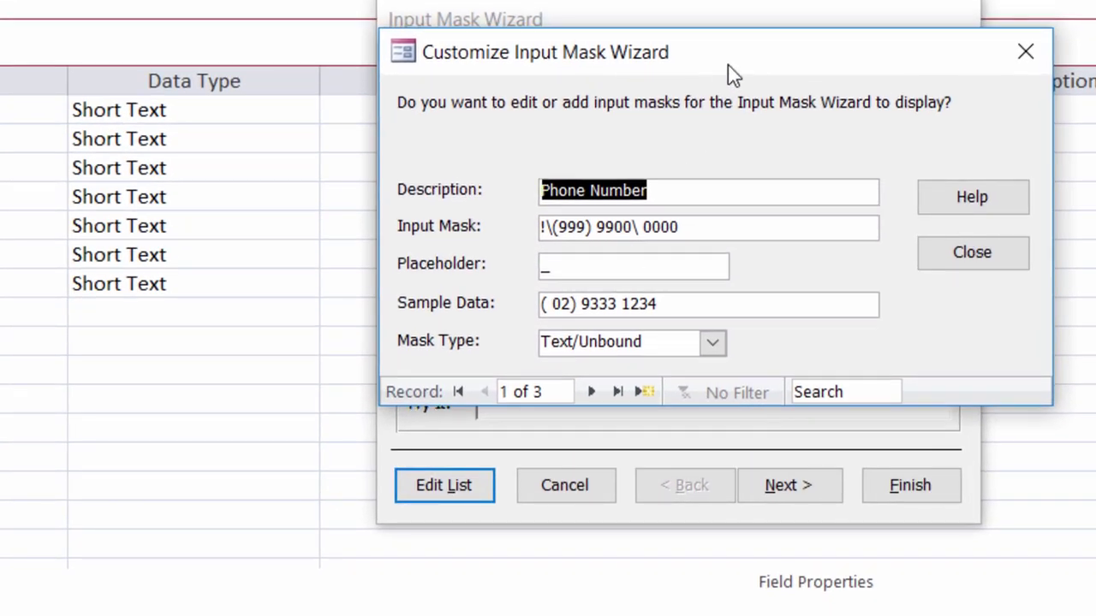
drag(728, 64, 728, 88)
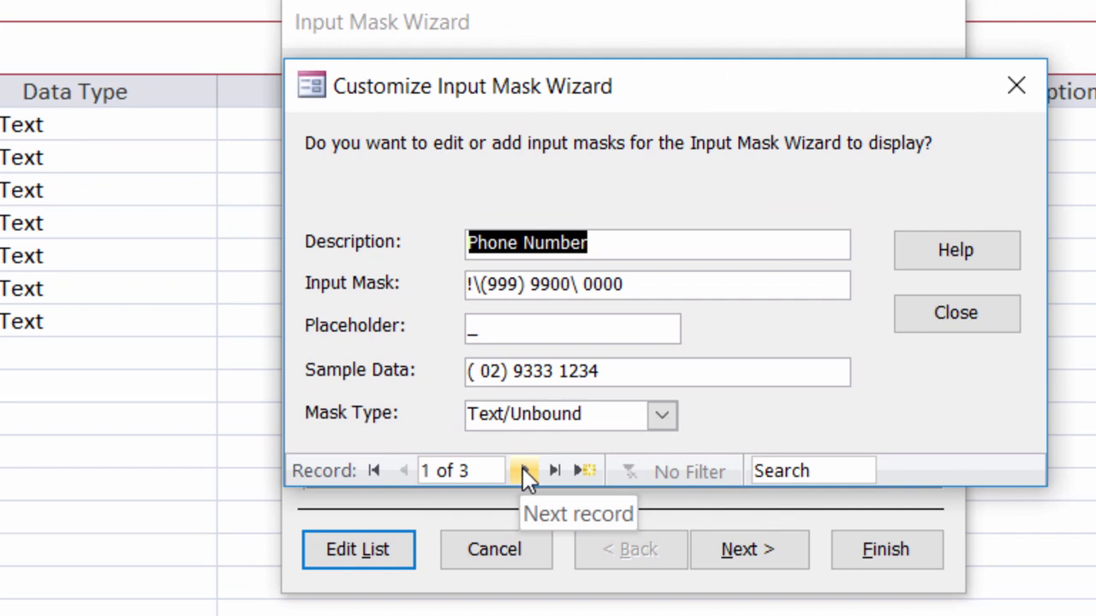
click(526, 471)
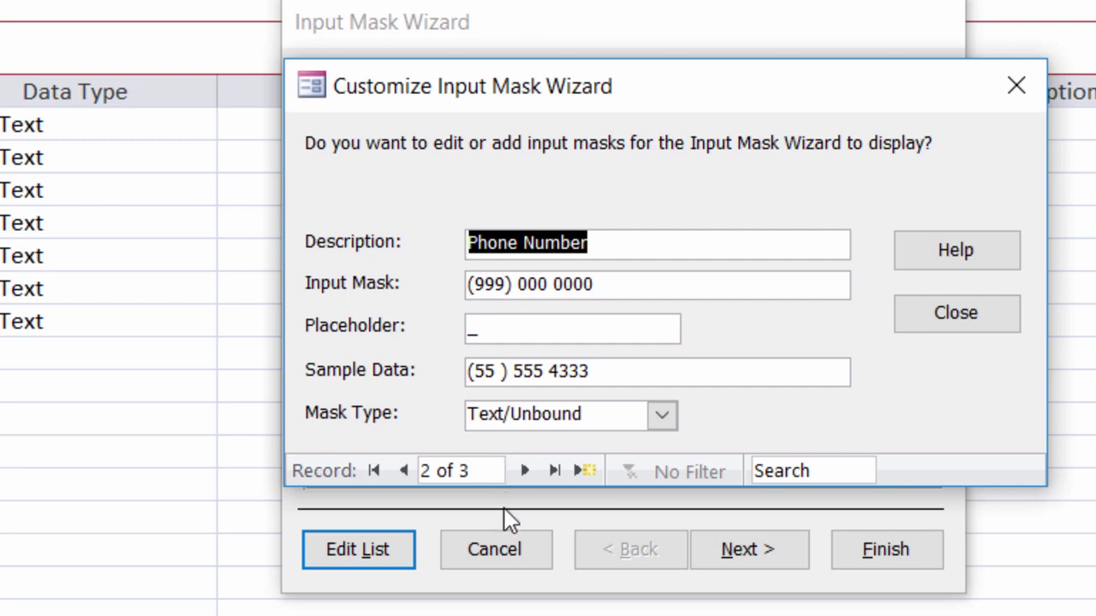
click(526, 471)
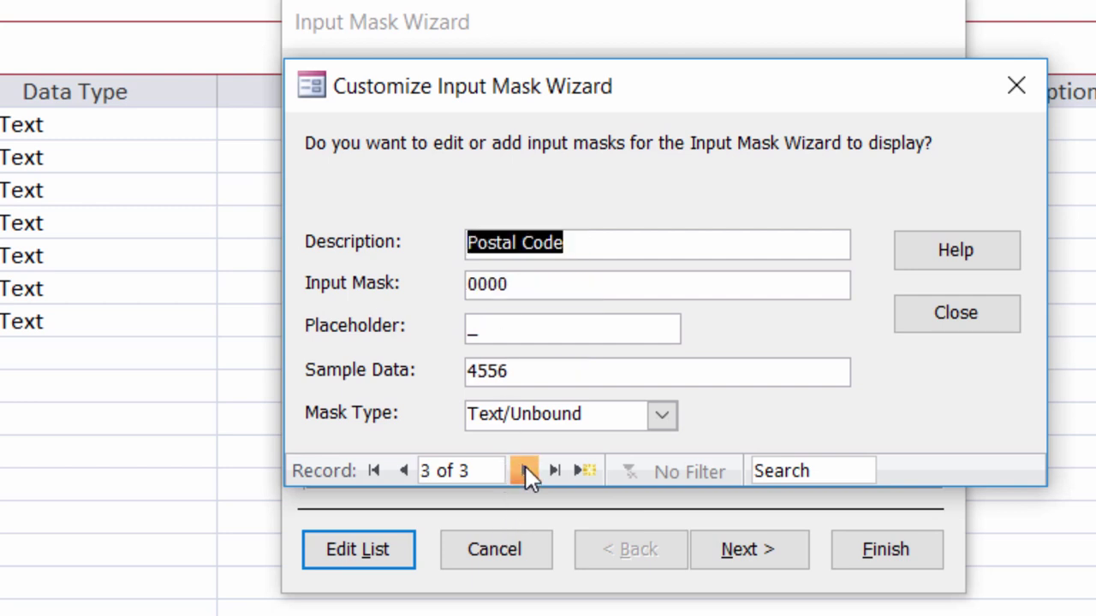
click(526, 471)
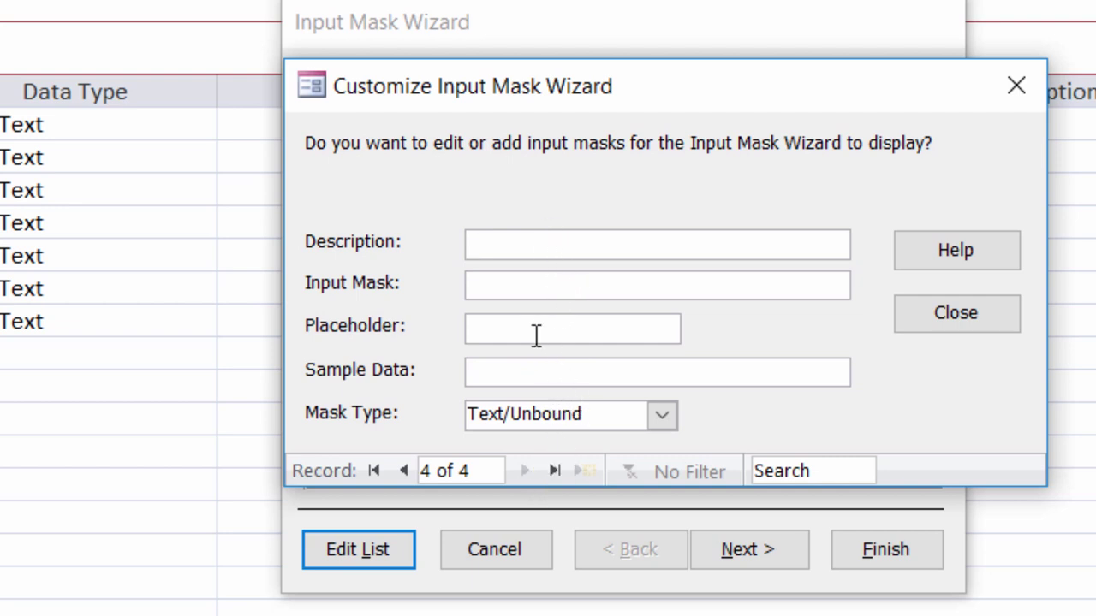
click(400, 470)
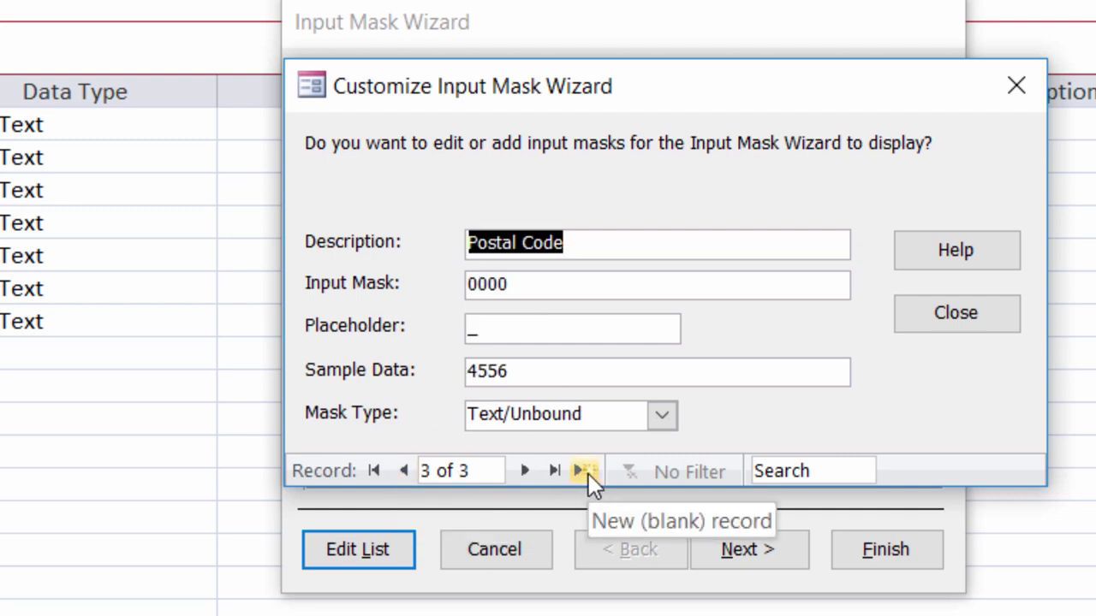
click(528, 470)
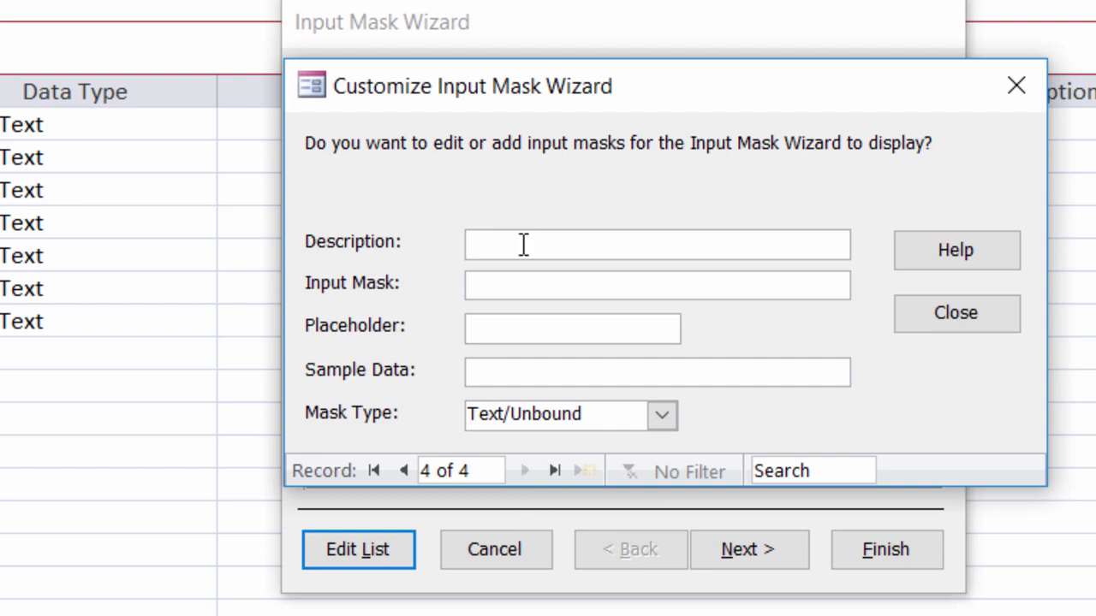
text(Phone)
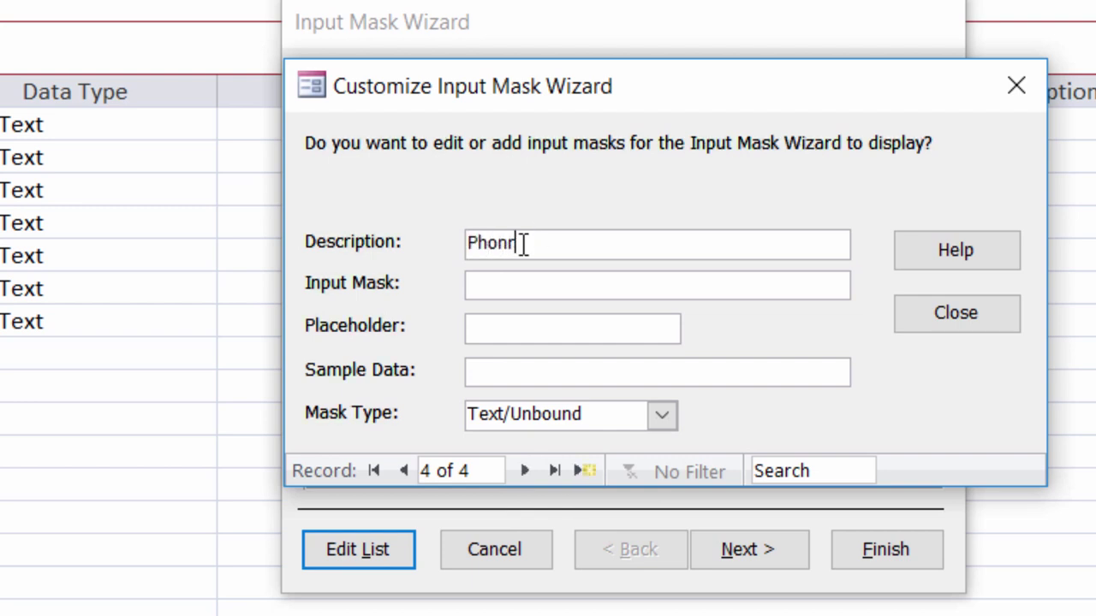
key(BackSpace)
text(e Number )
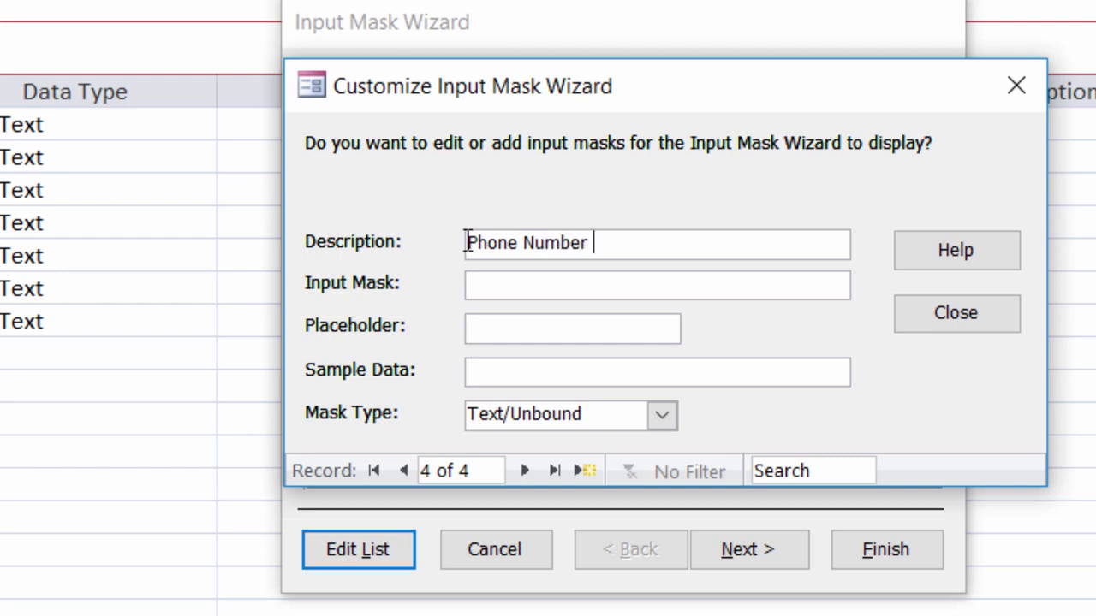
text(Aust)
click(481, 283)
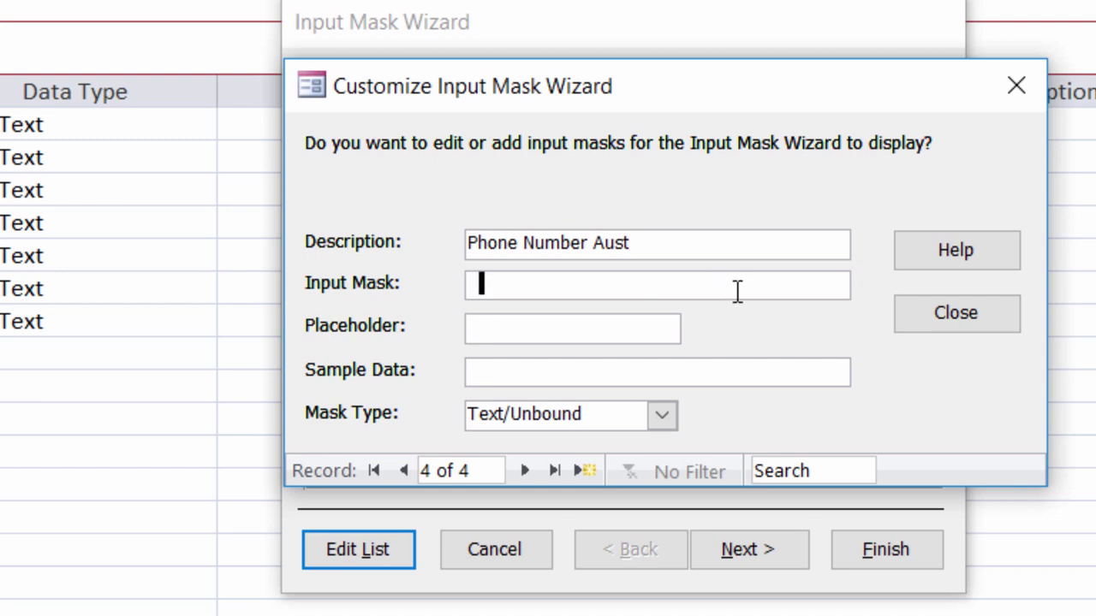
text((00))
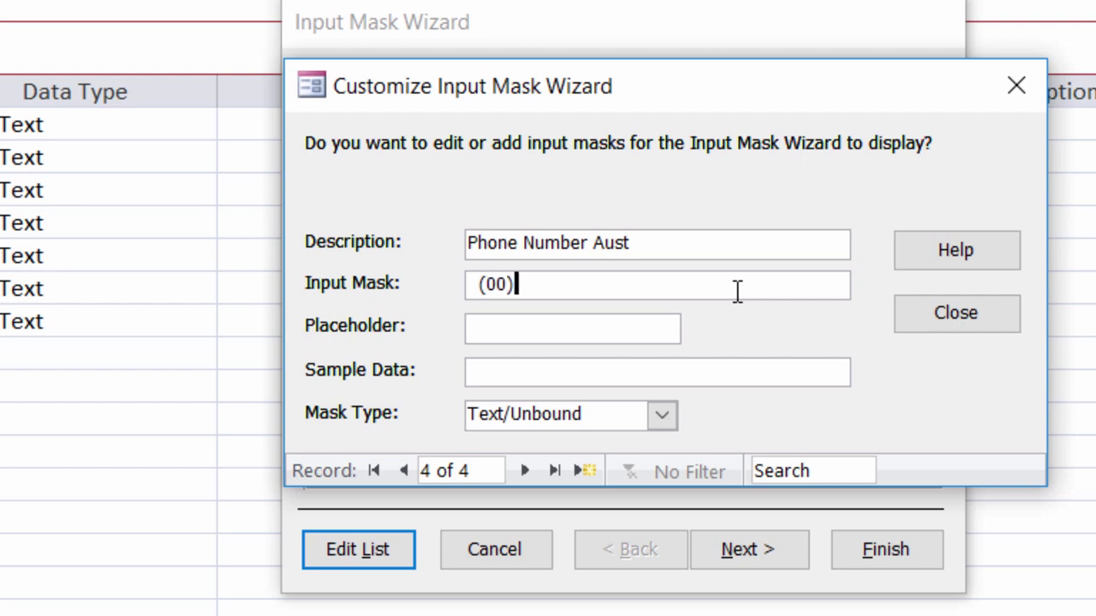
text(-0000)
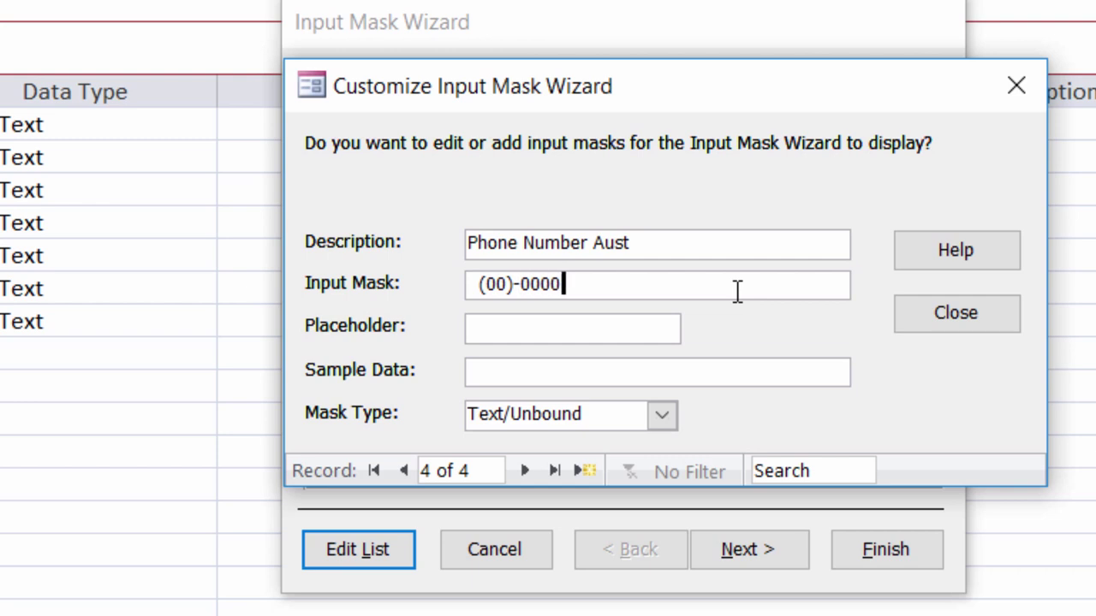
text(-0000)
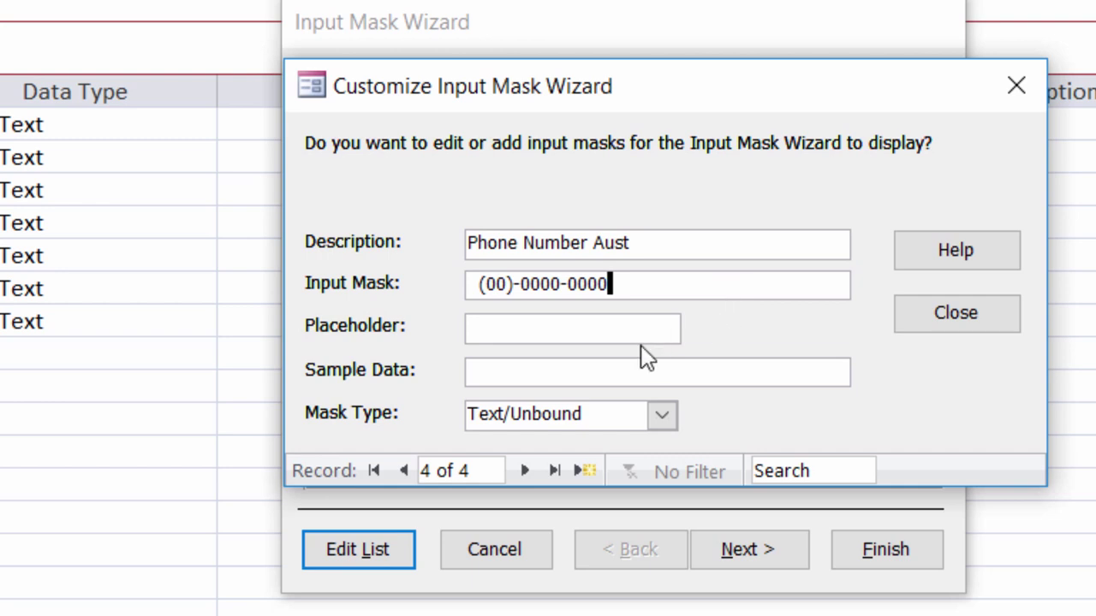
click(488, 335)
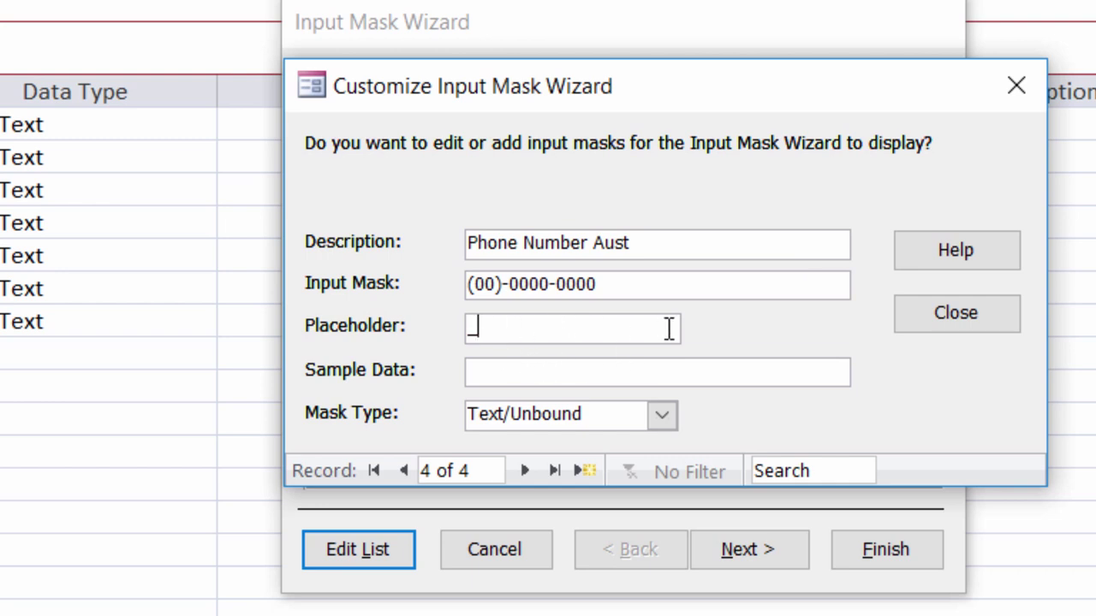
click(516, 377)
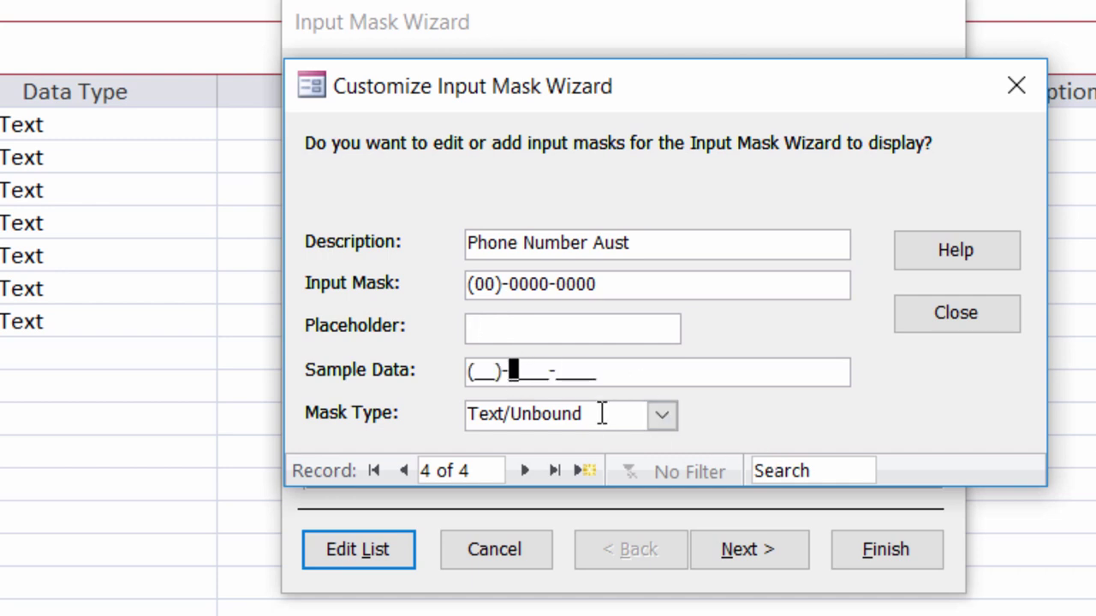
click(482, 371)
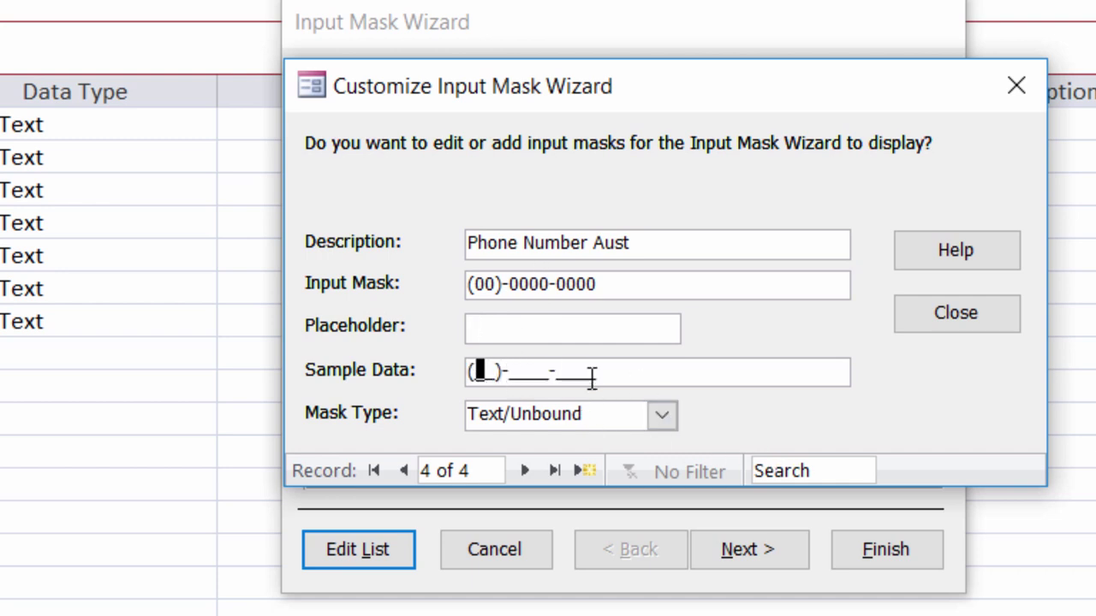
text(03)-)
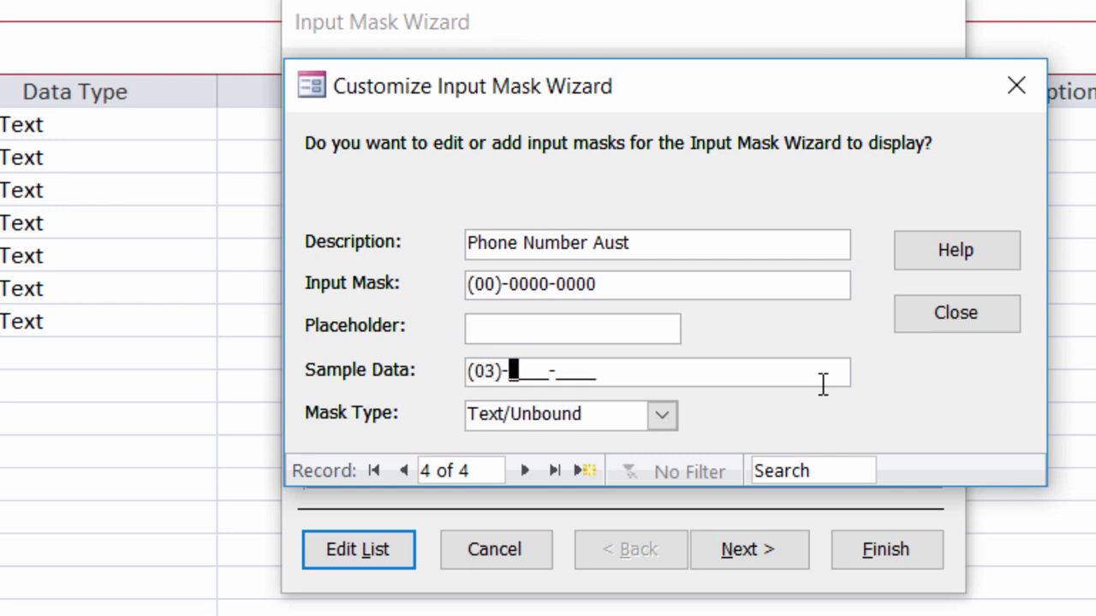
text(97)
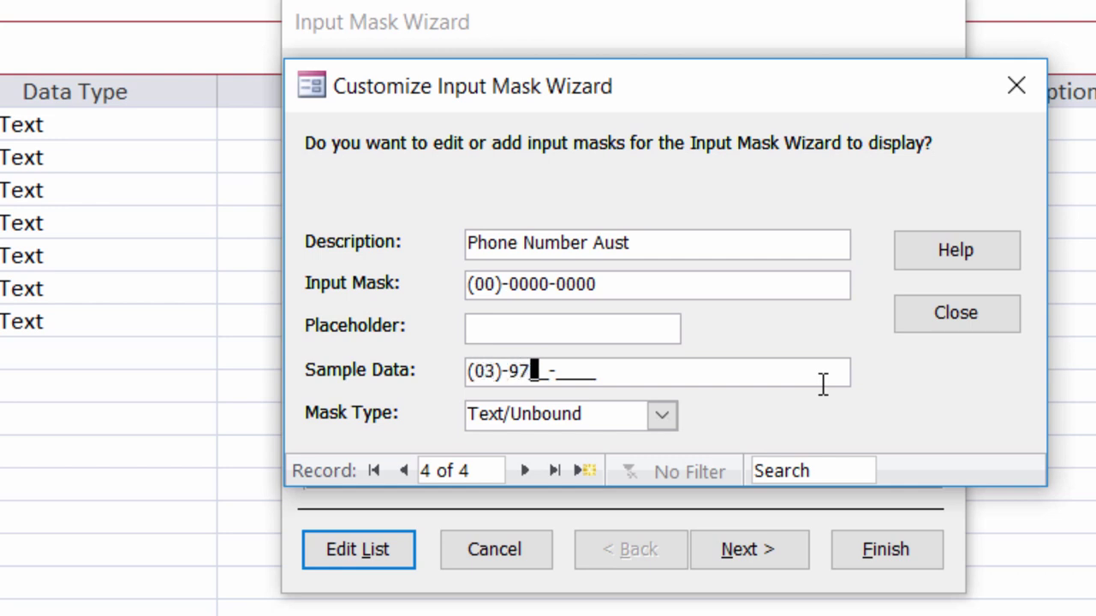
text(04-)
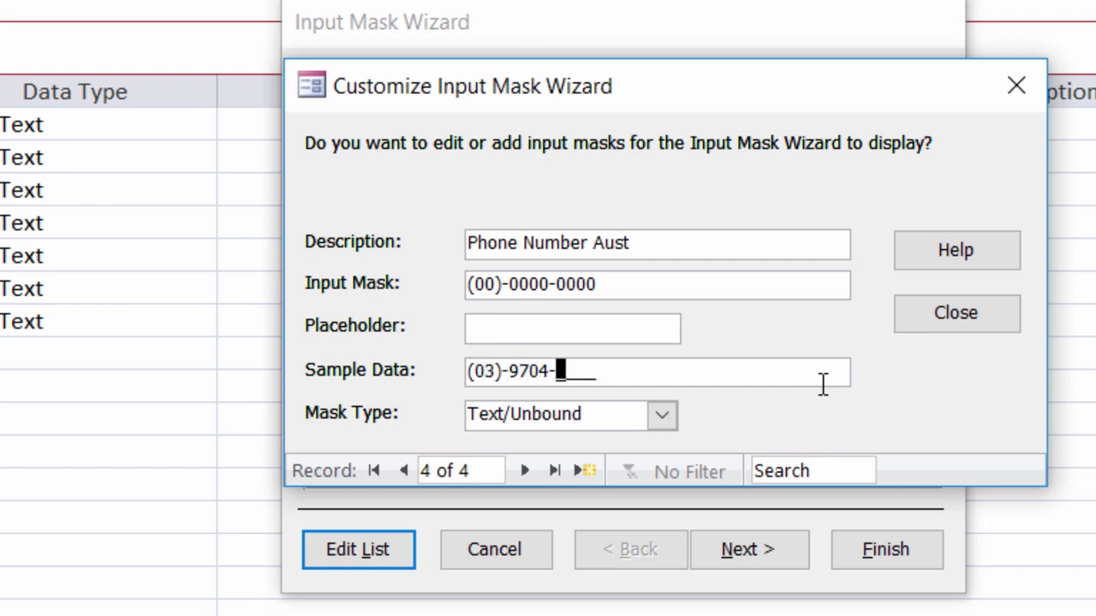
text(1234)
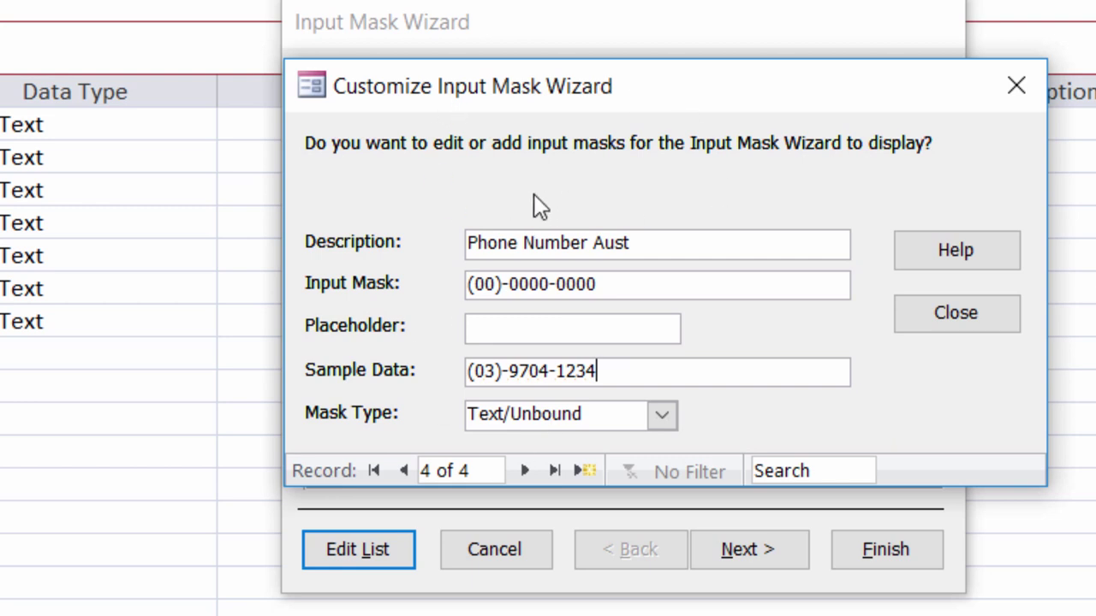
Close the mask editor and select Phone Number Aust in the Input Mask list.
click(957, 318)
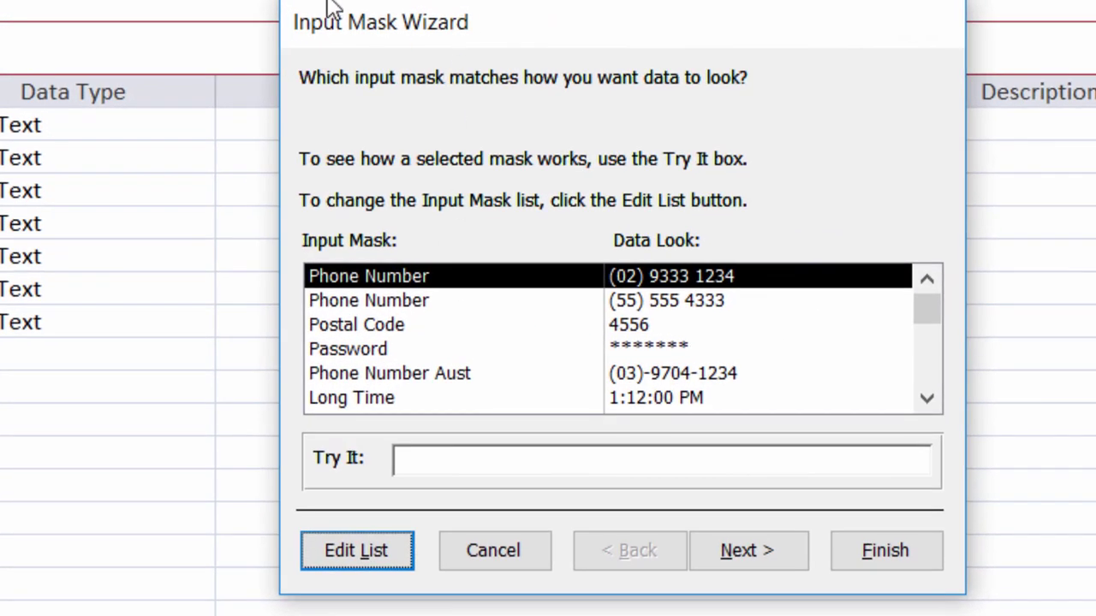
click(927, 399)
click(926, 398)
click(926, 399)
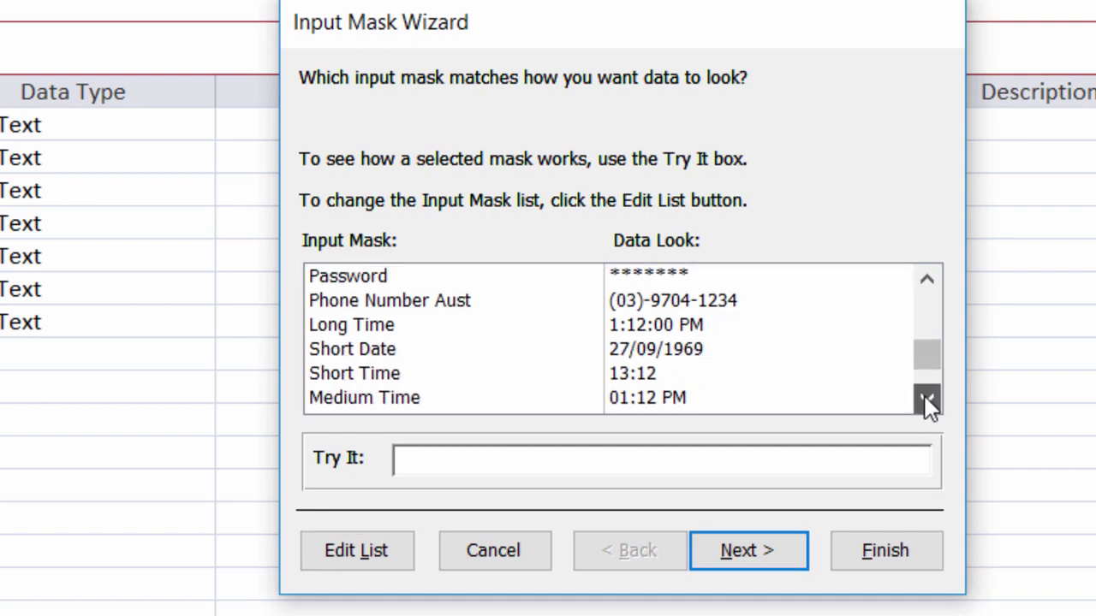
click(926, 398)
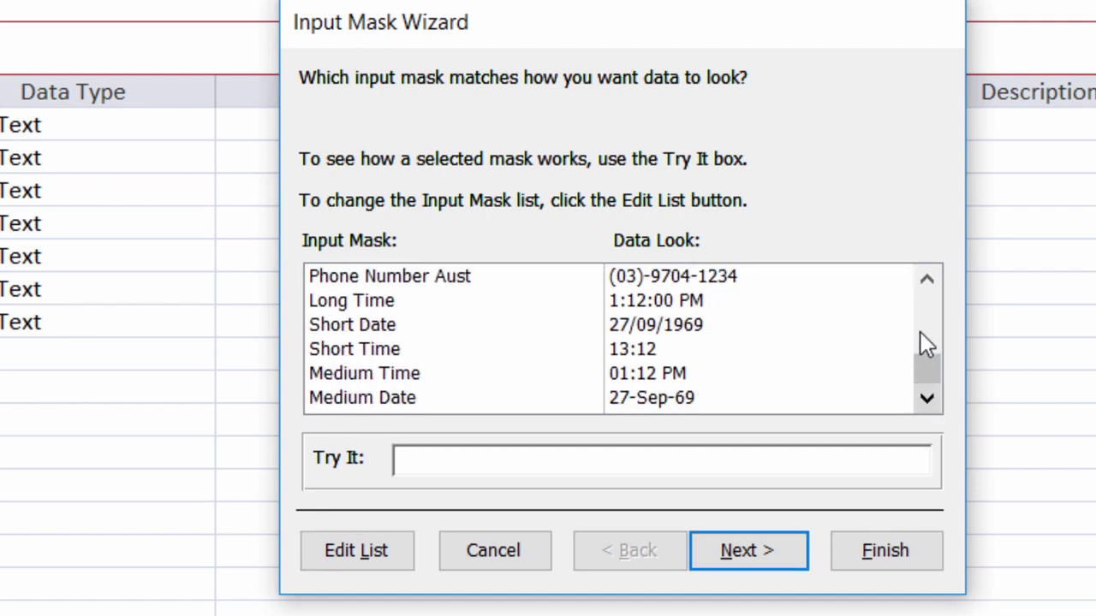
click(374, 286)
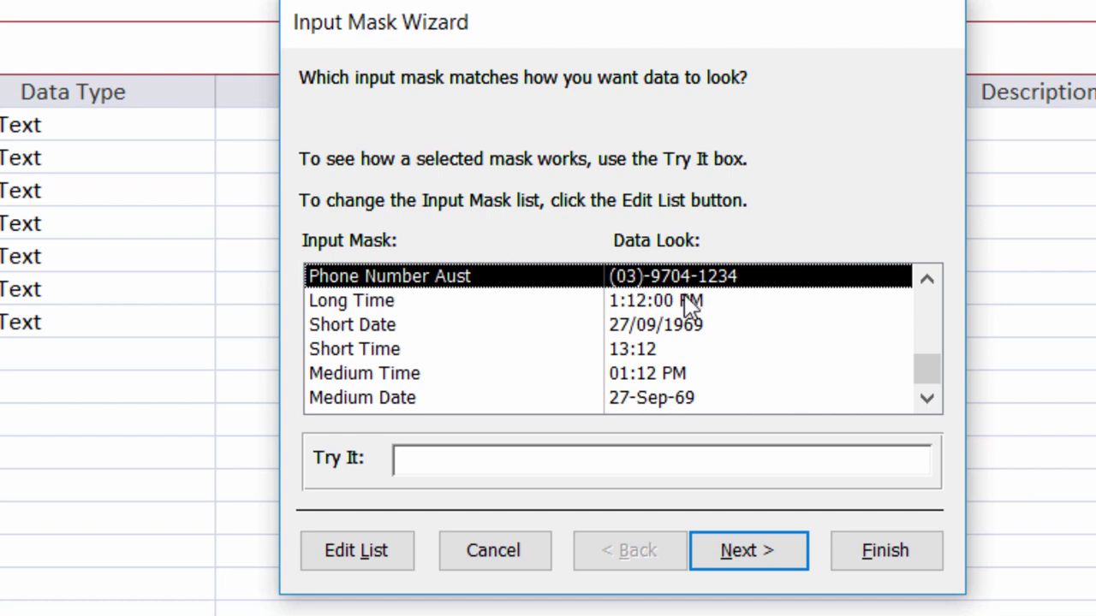
click(894, 561)
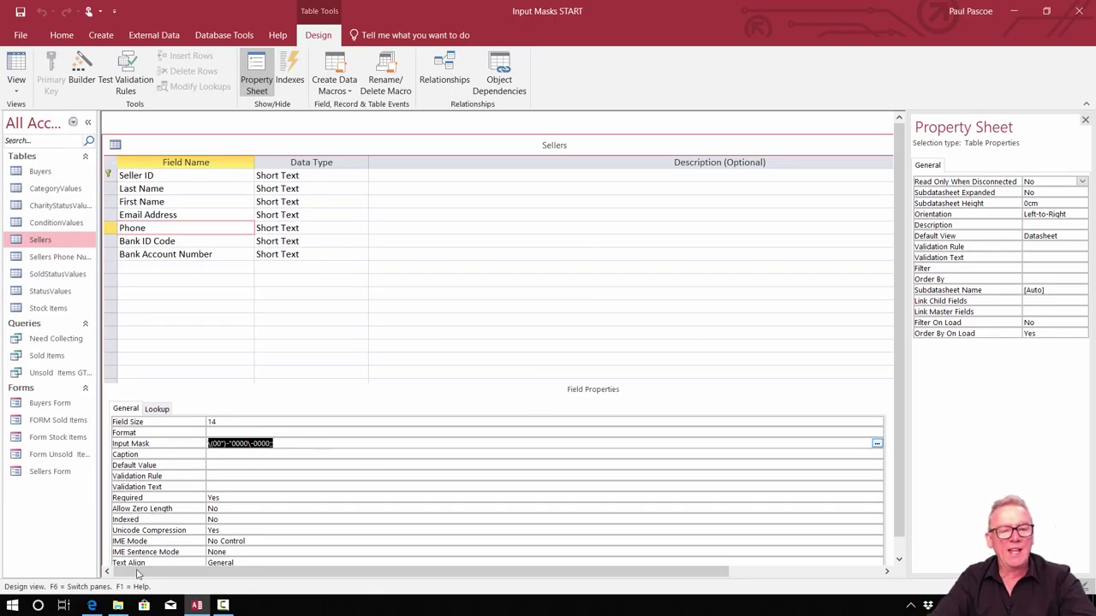
Show tutorial step 7 explaining the backslash, quotes and ;; Access added to the mask.
click(96, 608)
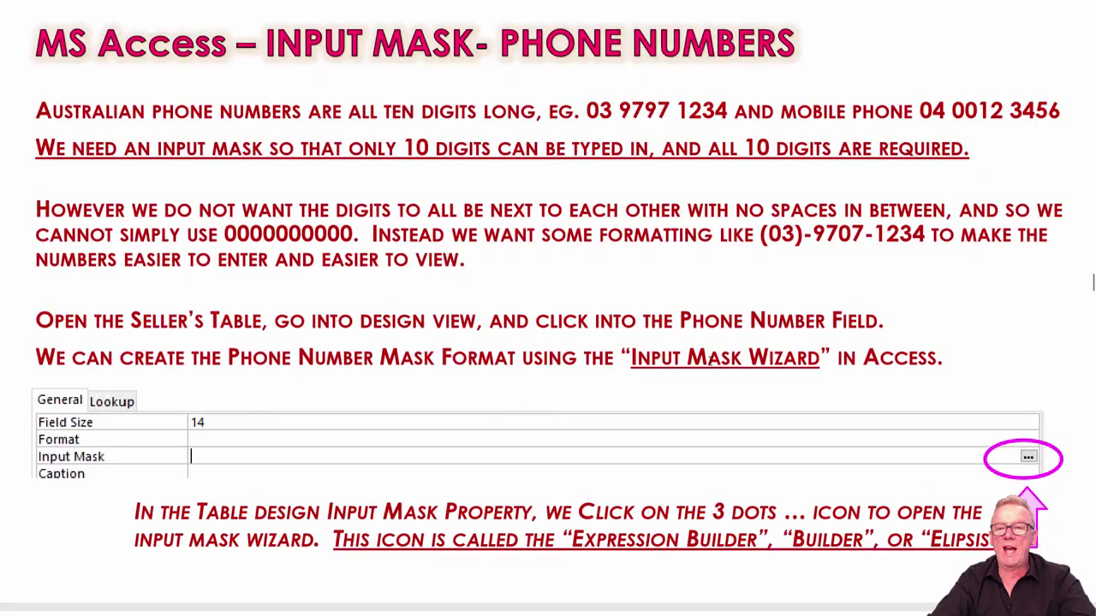
scroll(710, 361, down, 20)
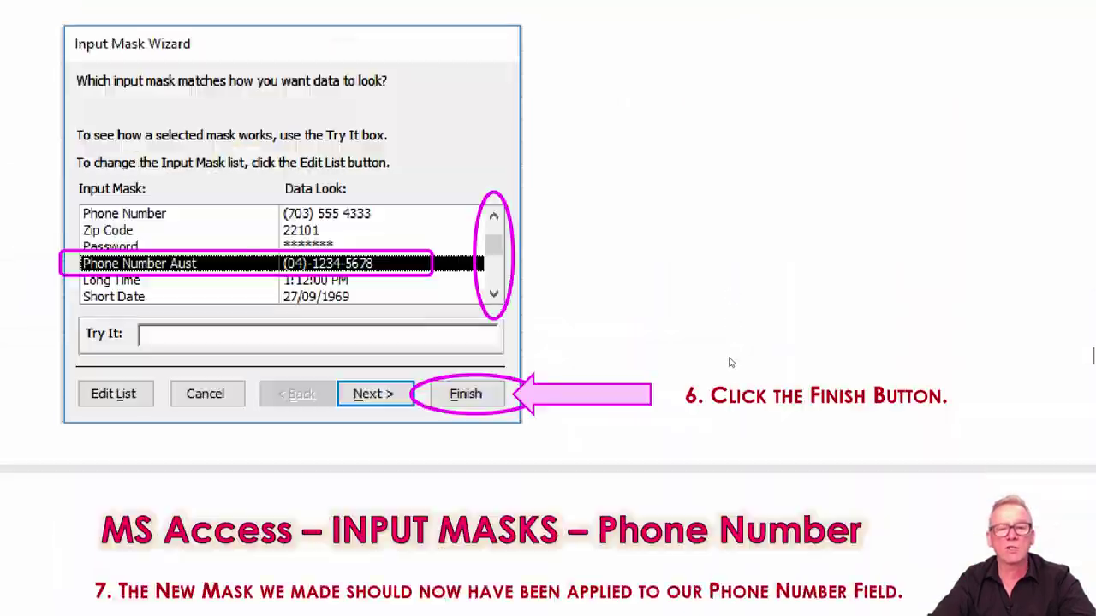
scroll(730, 362, down, 8)
scroll(1013, 333, up, 1)
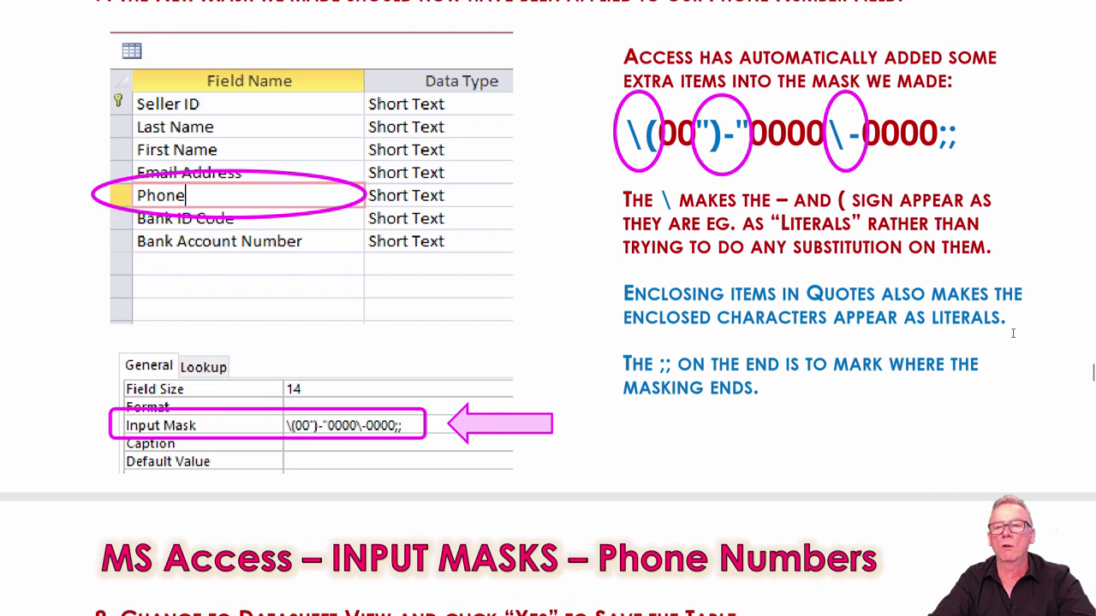
scroll(1013, 333, up, 1)
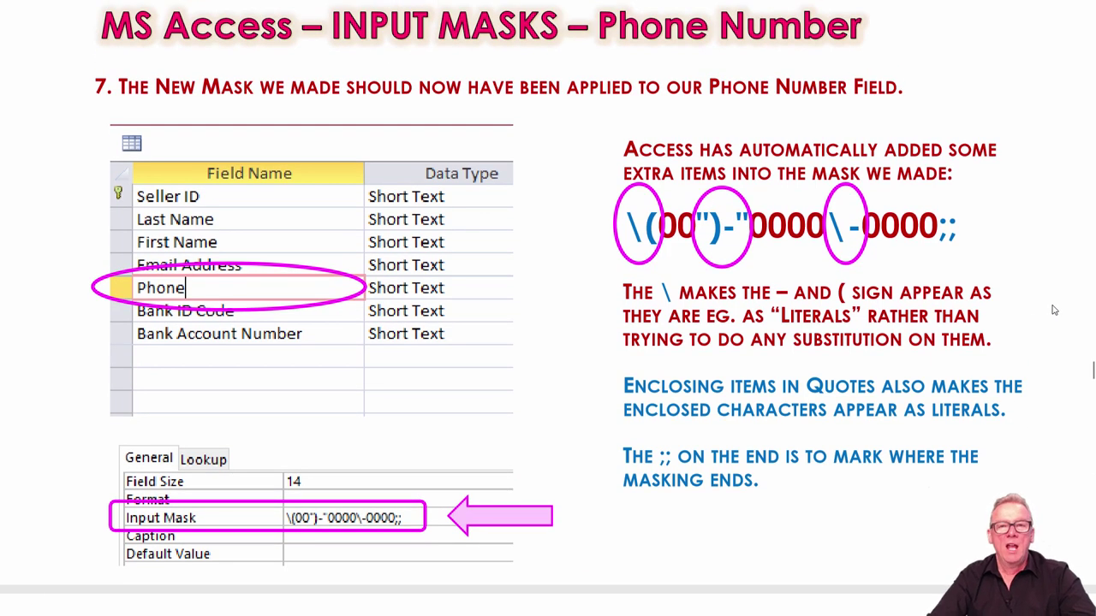
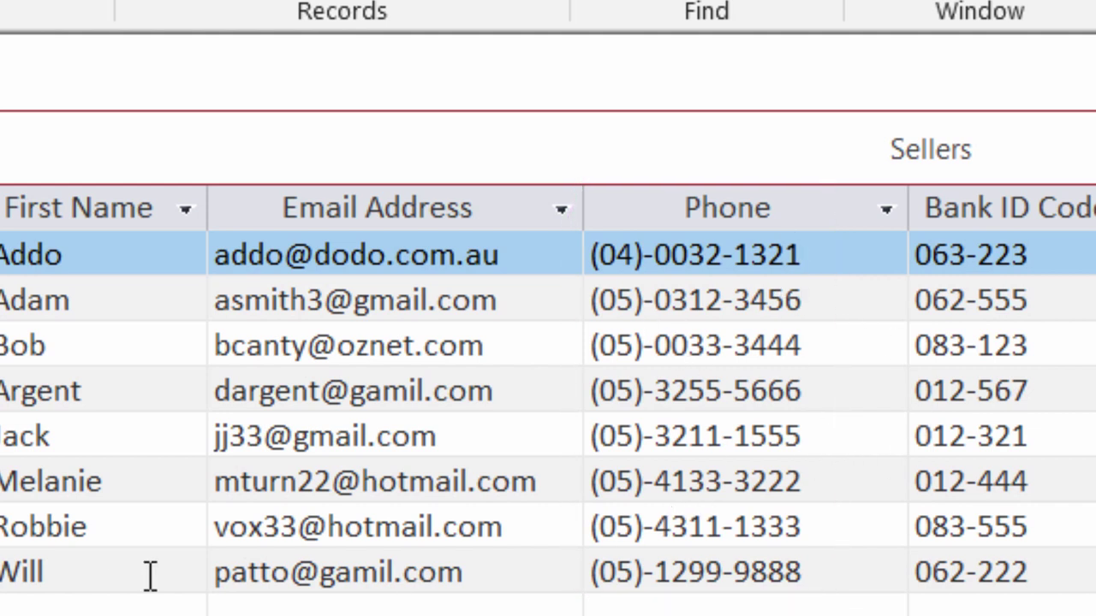
click(808, 295)
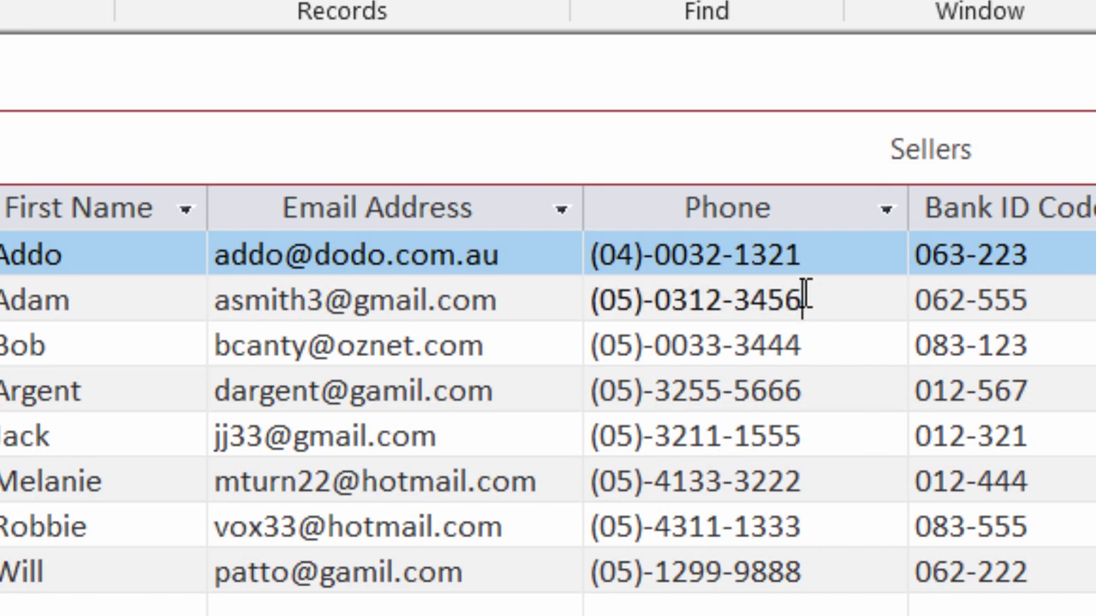
key(BackSpace)
key(BackSpace)
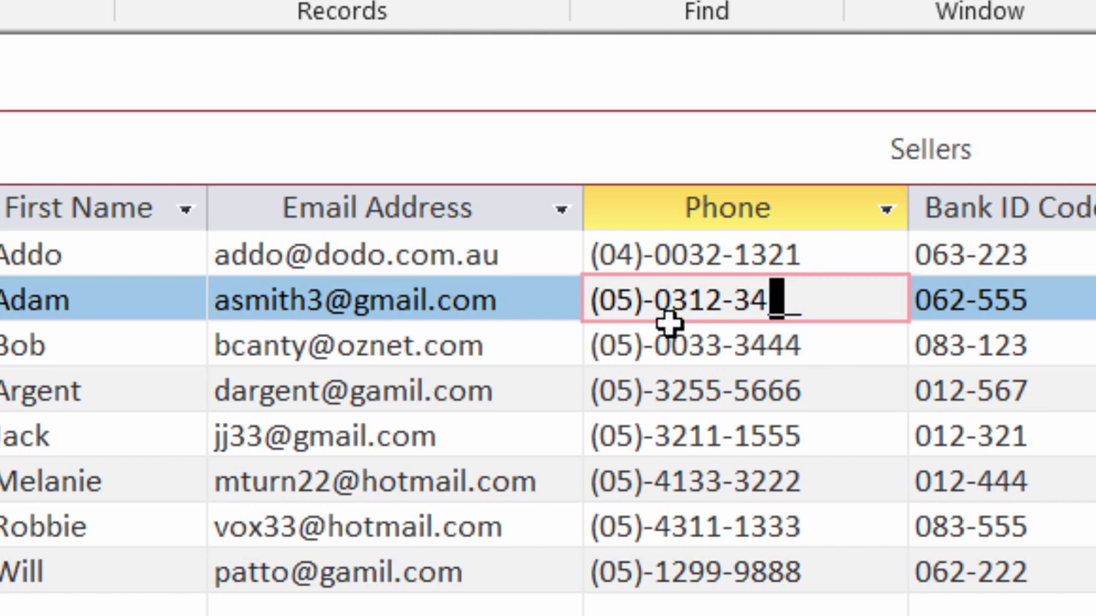
click(710, 307)
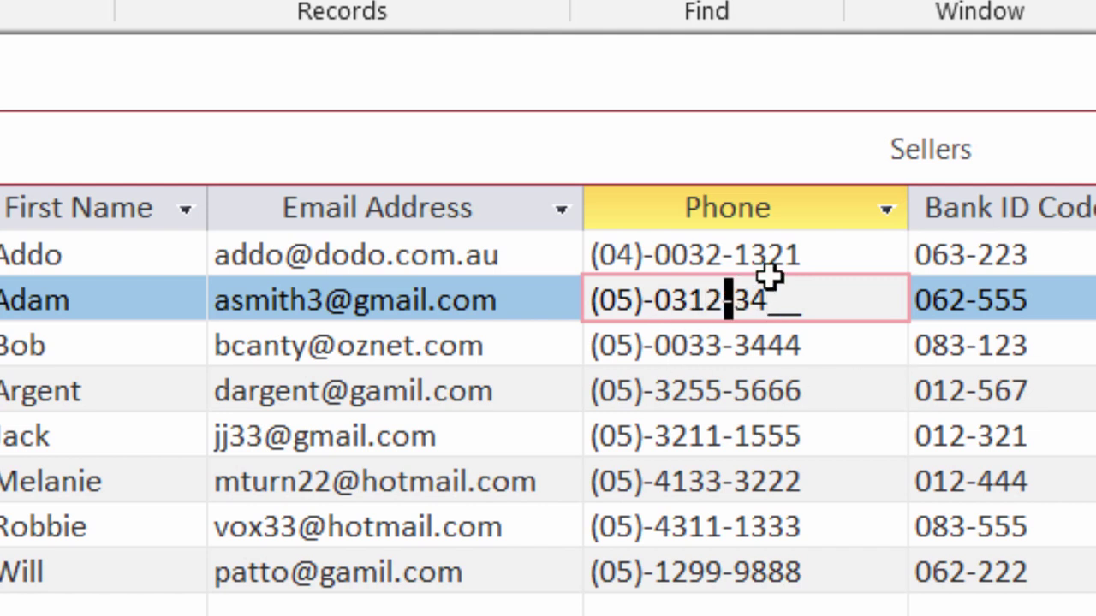
key(Delete)
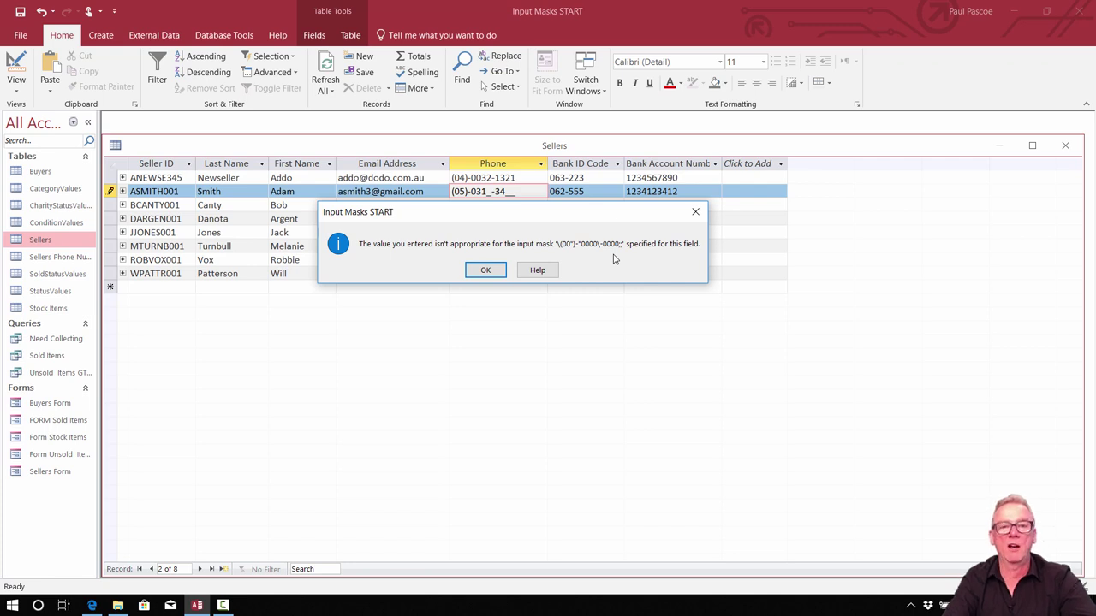
click(485, 270)
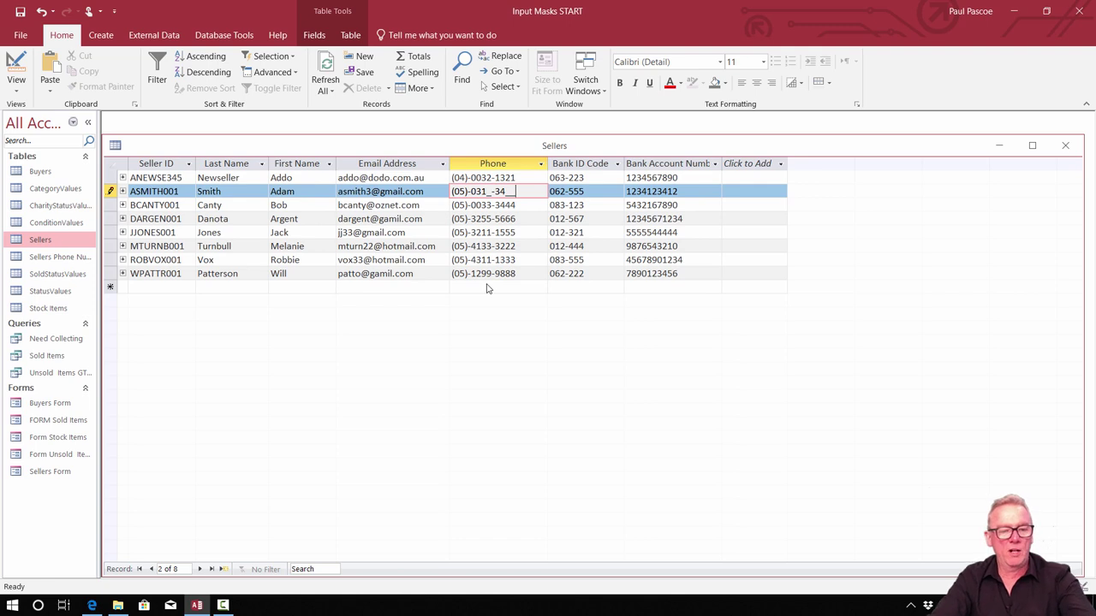
key(Escape)
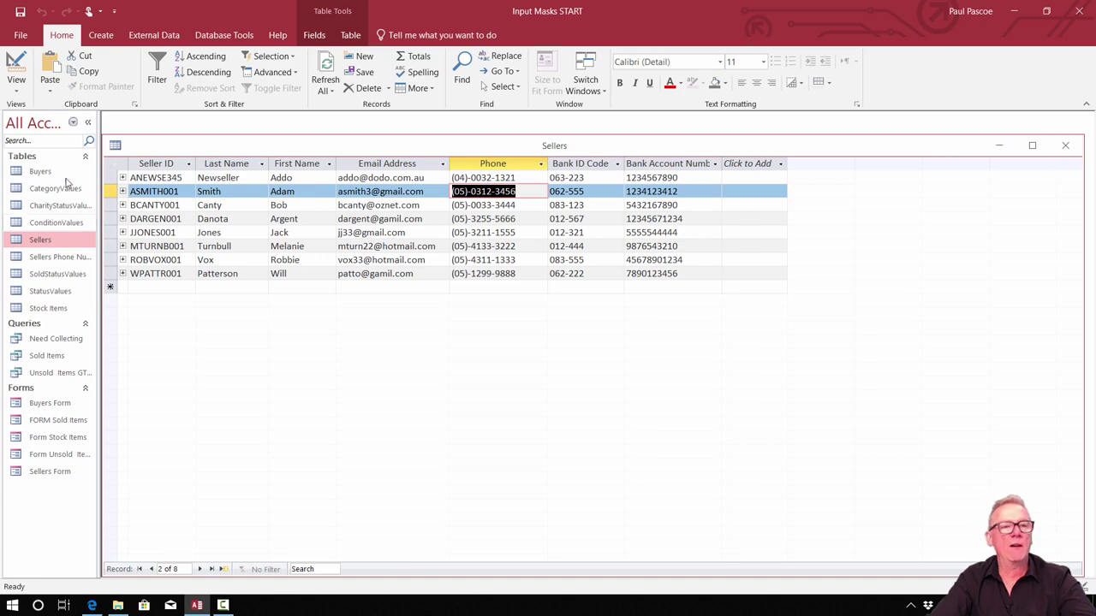
Switch the Sellers table to Design View and select the Phone field's input mask value.
click(14, 85)
click(53, 144)
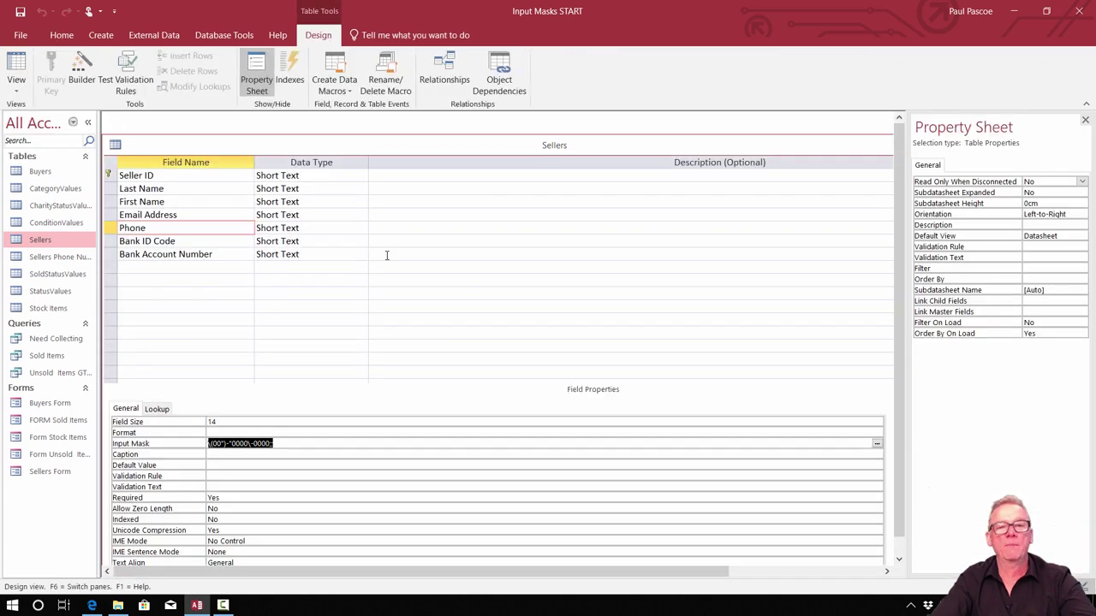
click(282, 442)
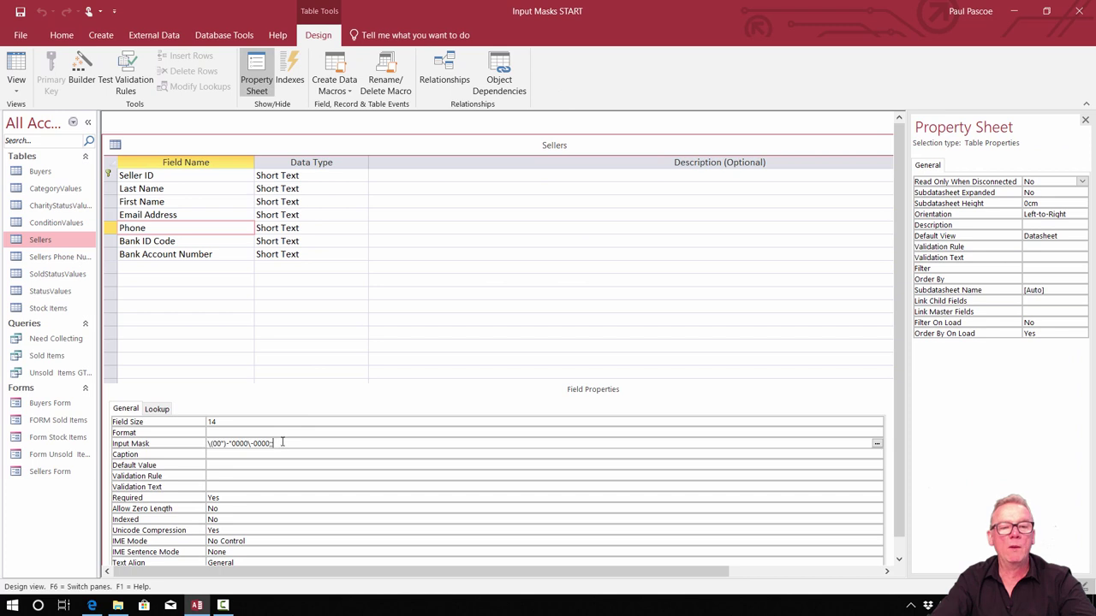
drag(276, 443, 203, 446)
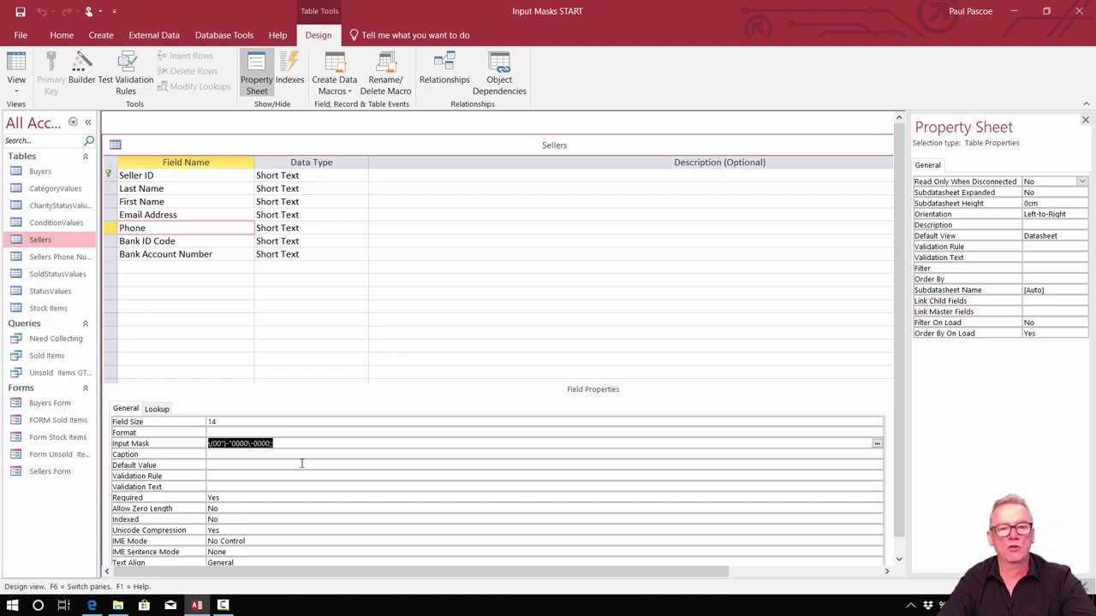
Save the Sellers table design and close the Property Sheet and table window.
click(20, 12)
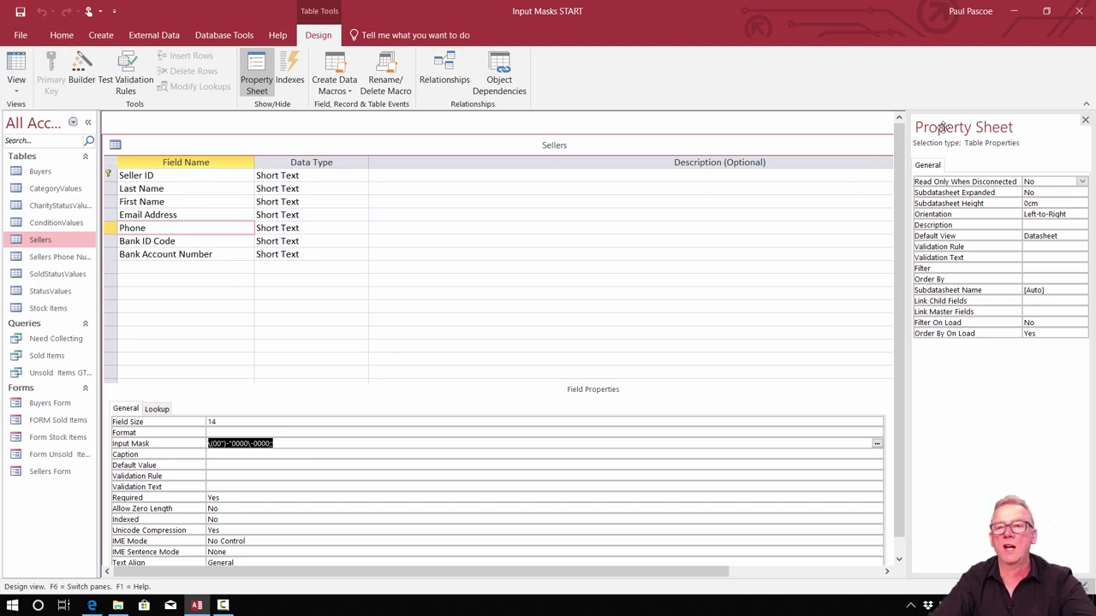
click(1085, 121)
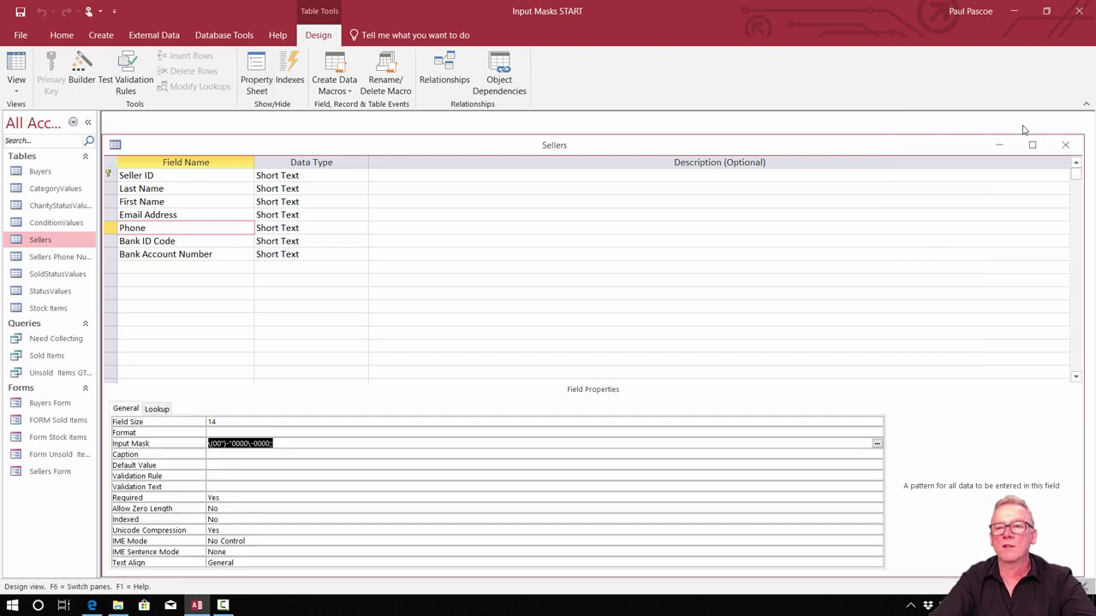
click(1064, 146)
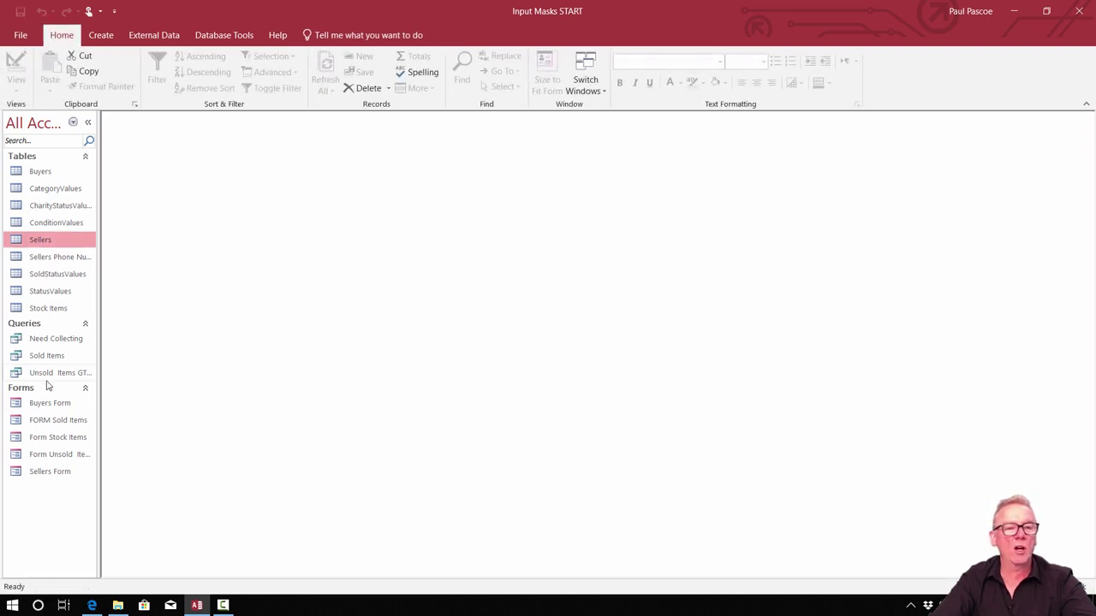
click(55, 474)
double_click(118, 308)
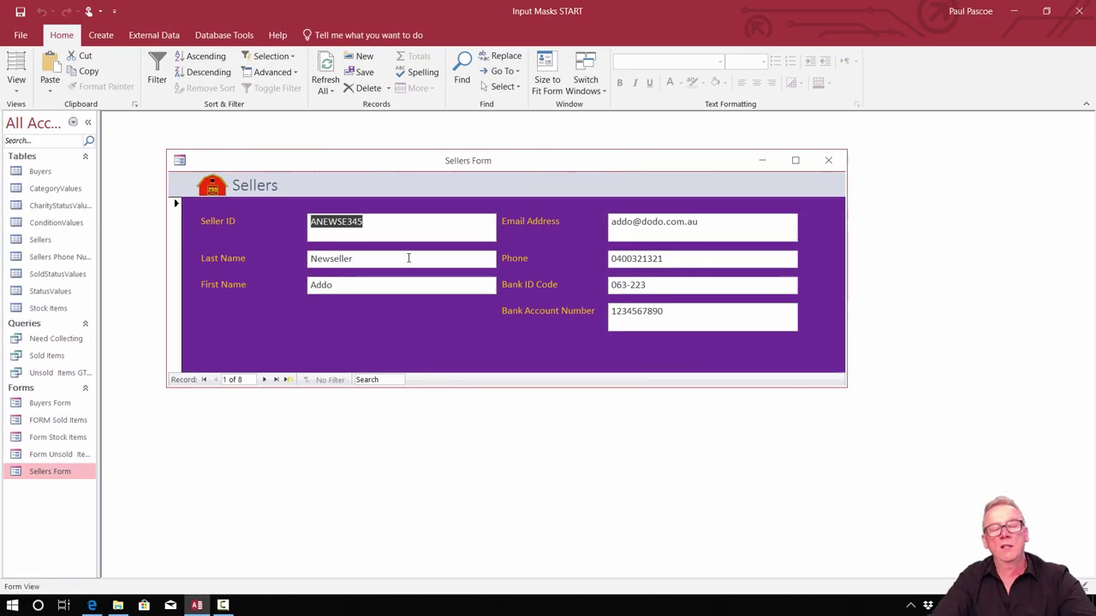
click(672, 261)
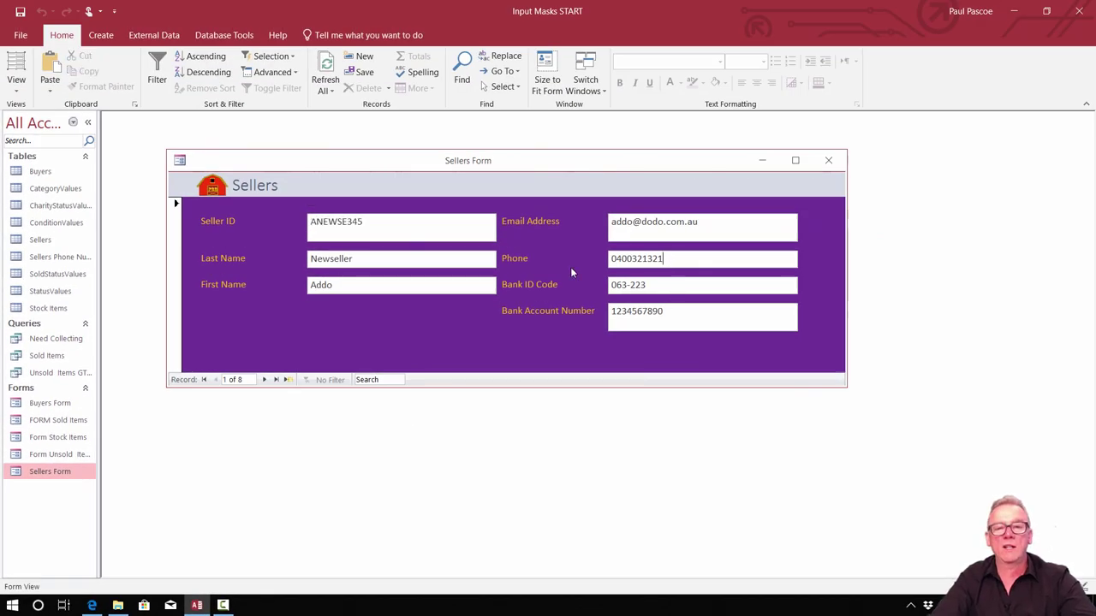
click(15, 91)
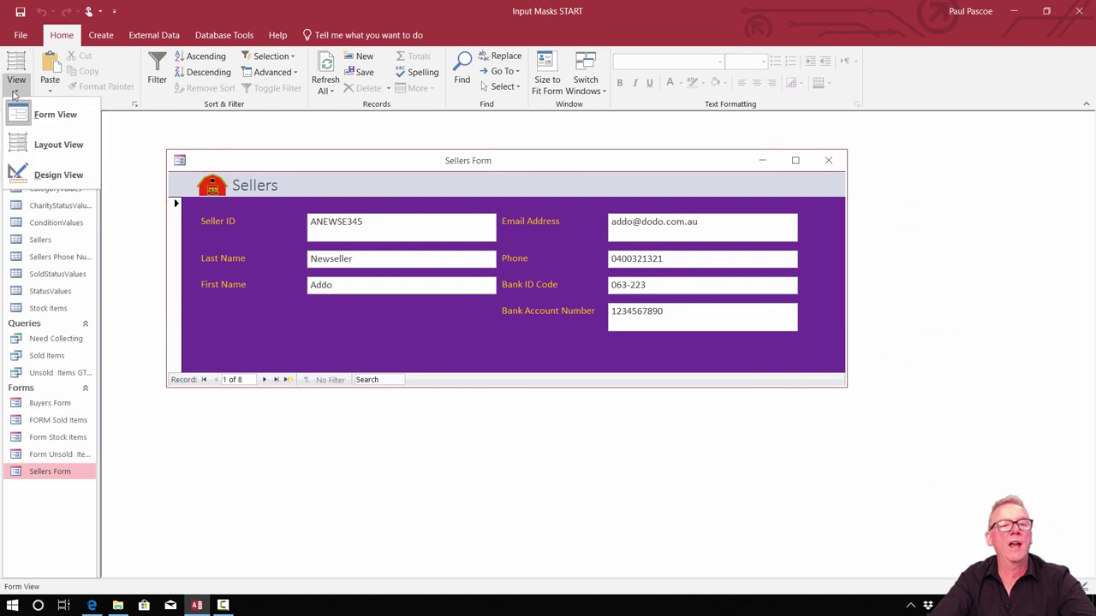
click(42, 146)
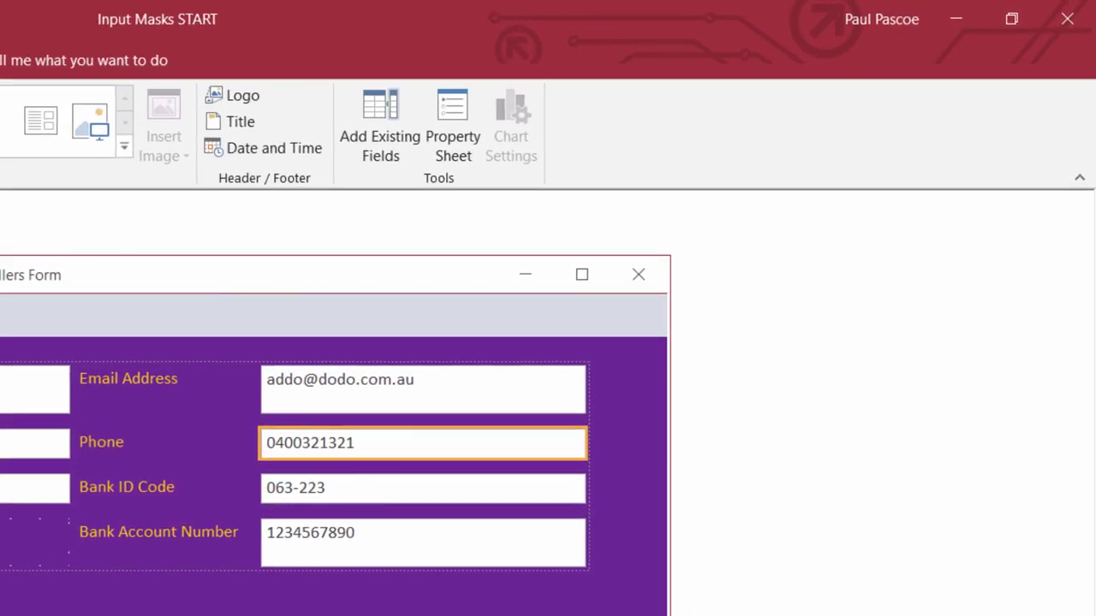
click(318, 254)
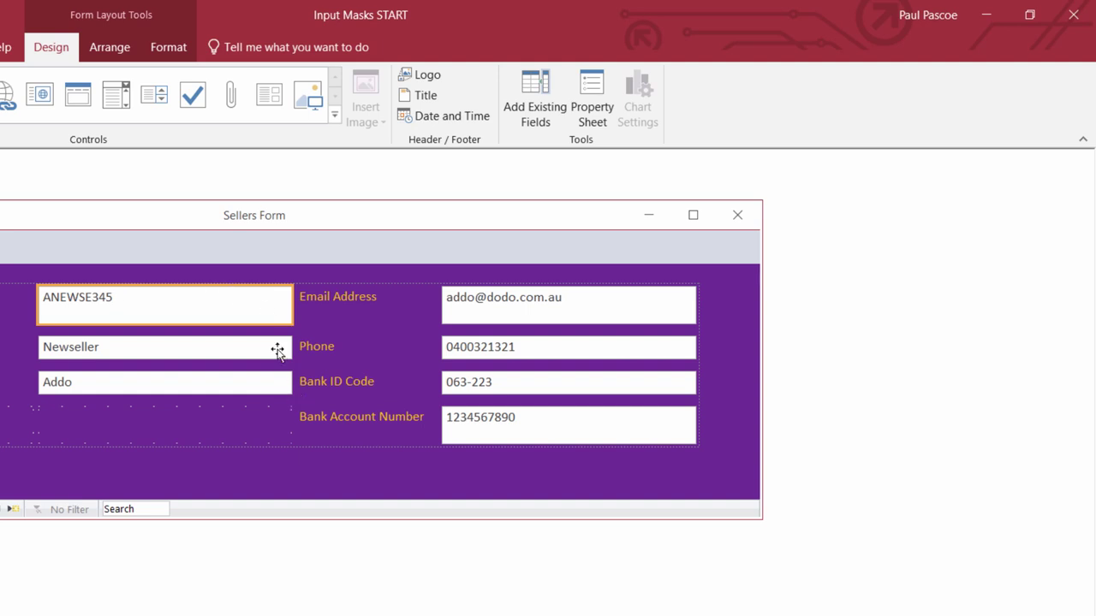
click(513, 351)
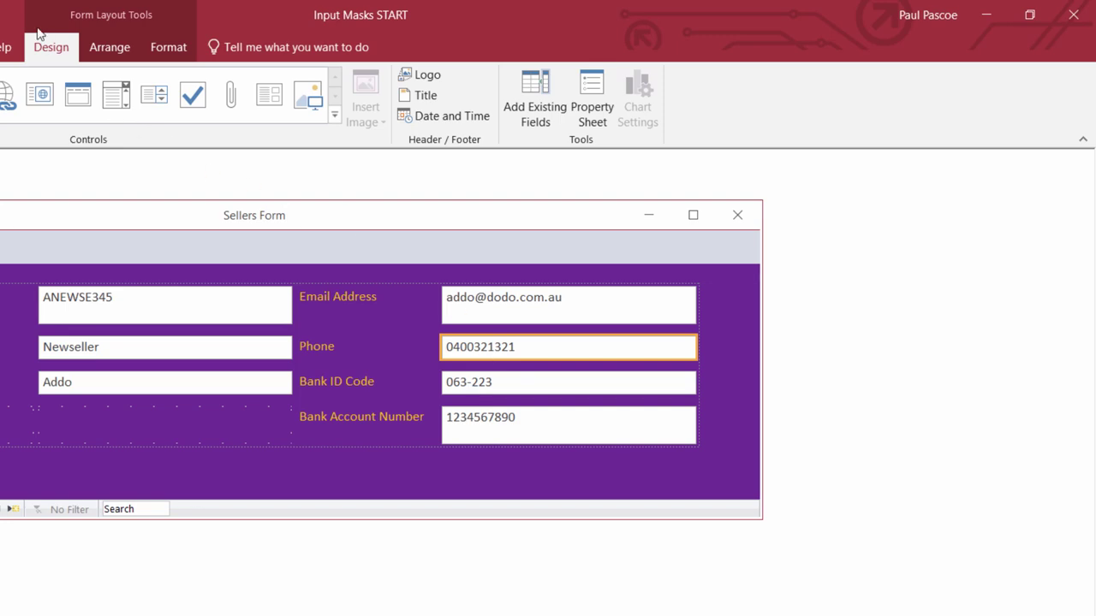
In the Phone box's Property Sheet Data tab, erase the existing Input Mask value.
click(592, 98)
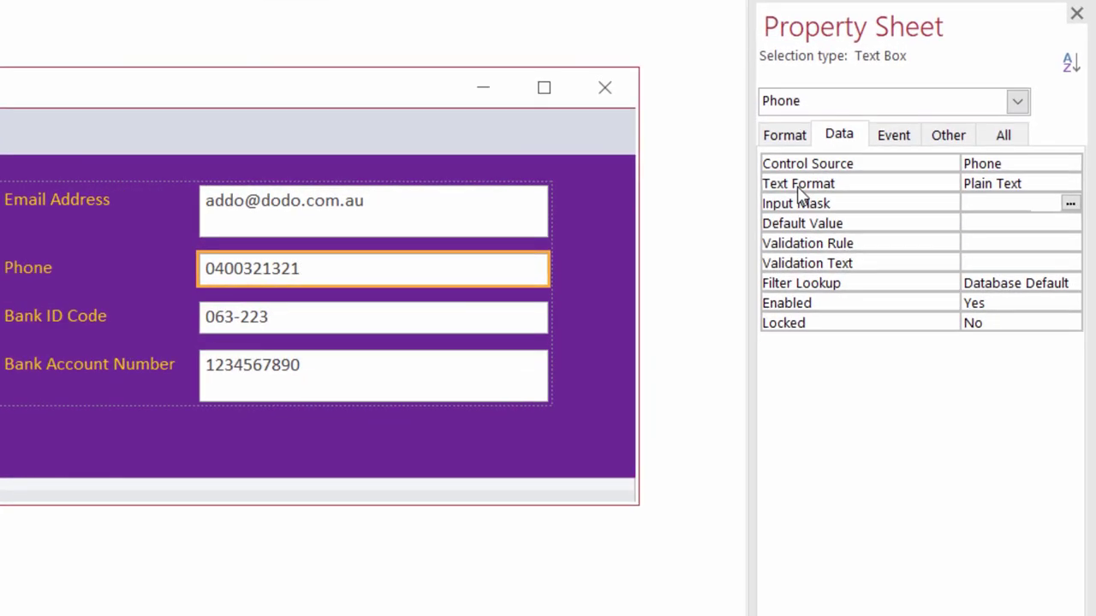
click(789, 141)
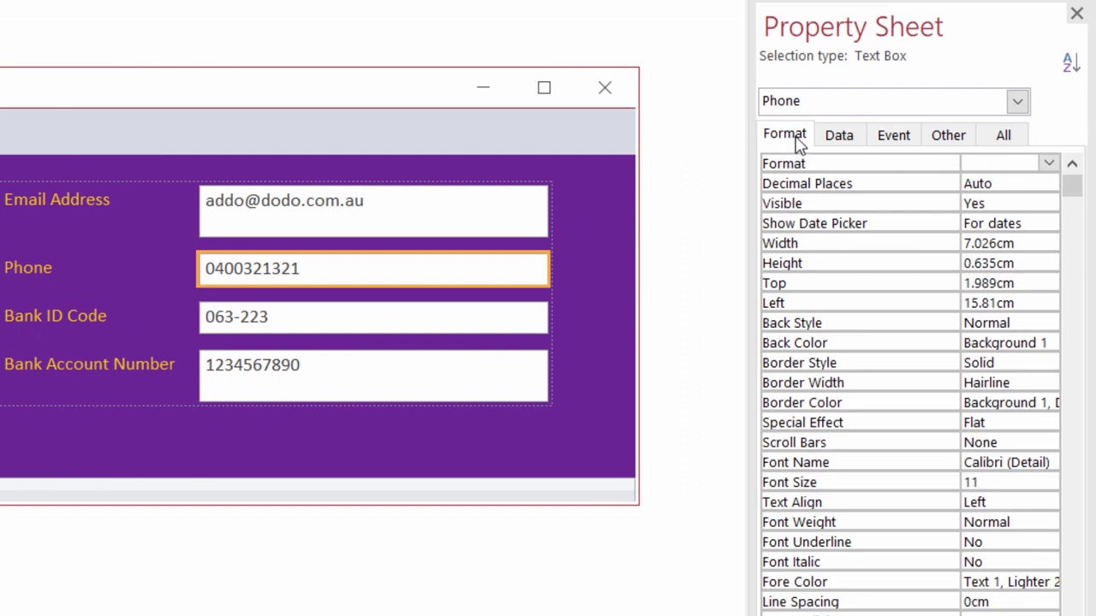
click(832, 142)
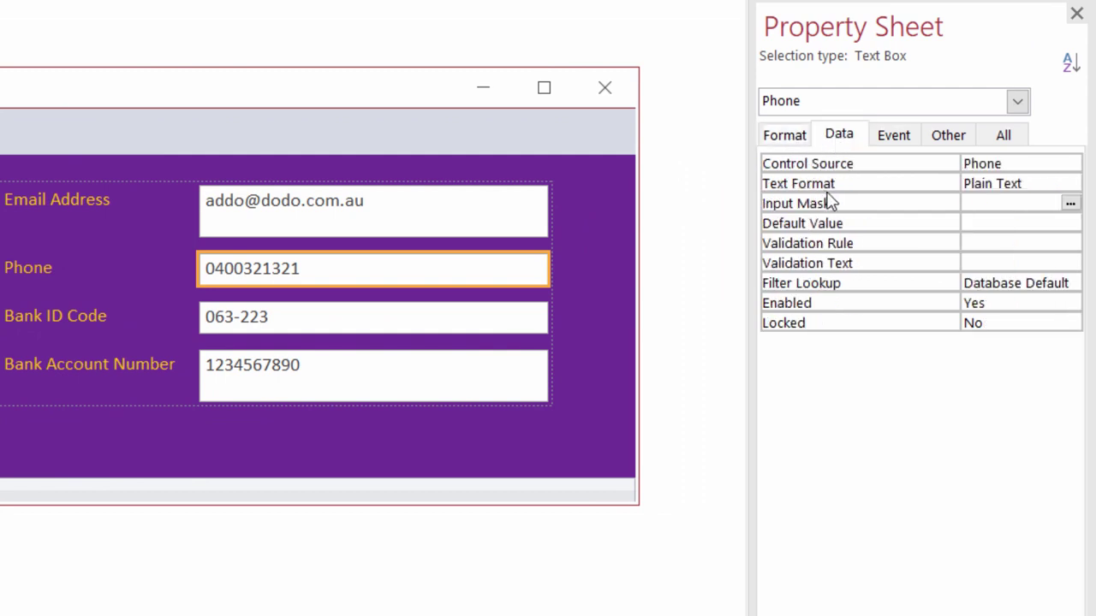
click(971, 204)
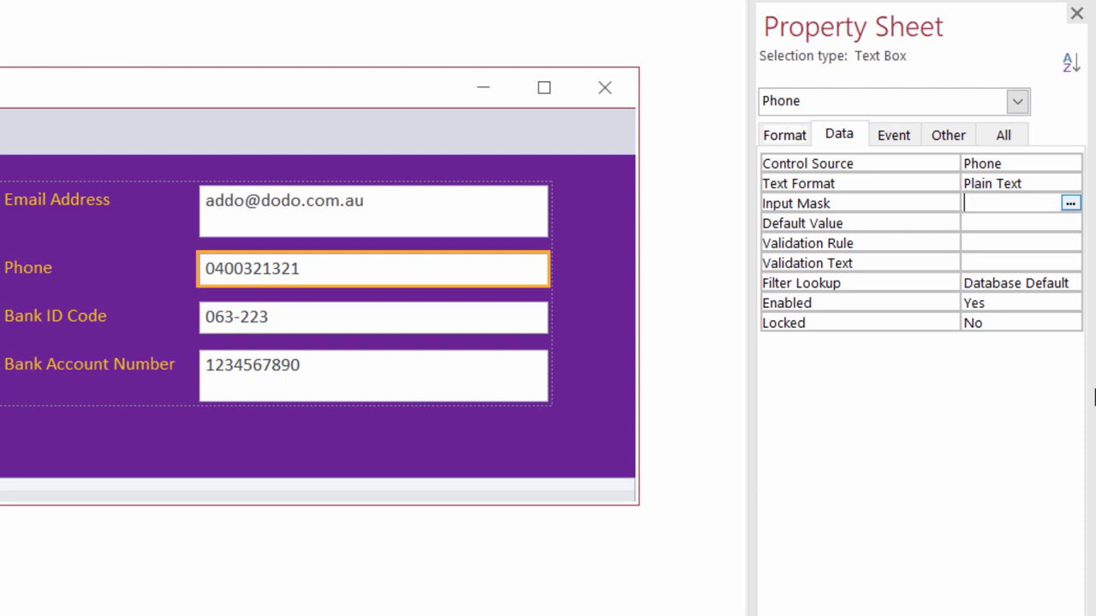
key(ctrl+v)
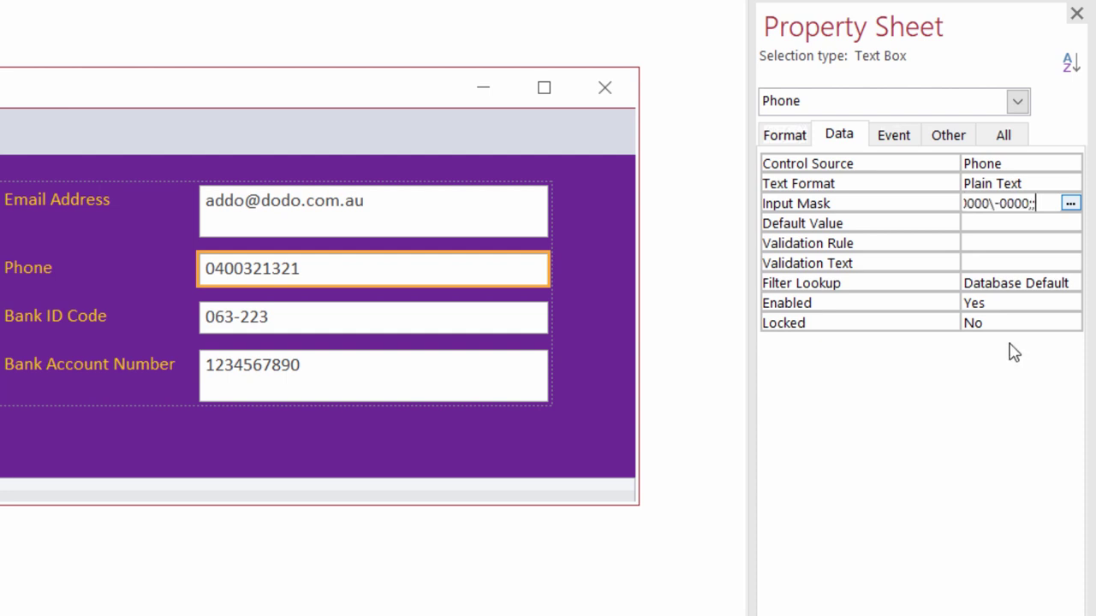
key(Left)
key(Left)
key(Left)
key(Left)
key(Left)
key(Left)
drag(750, 328, 687, 329)
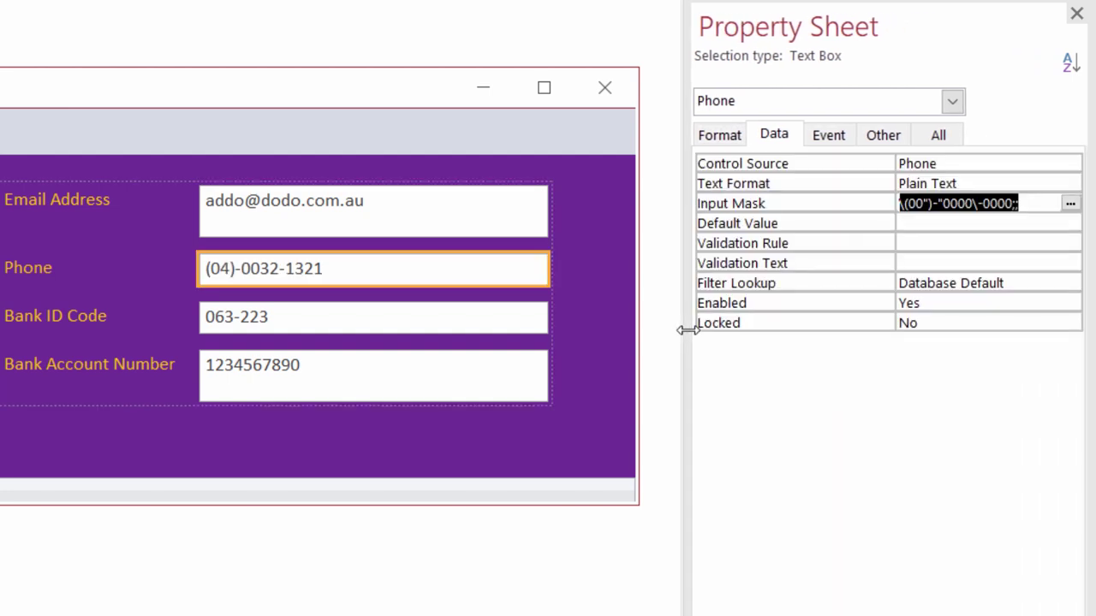
click(1032, 206)
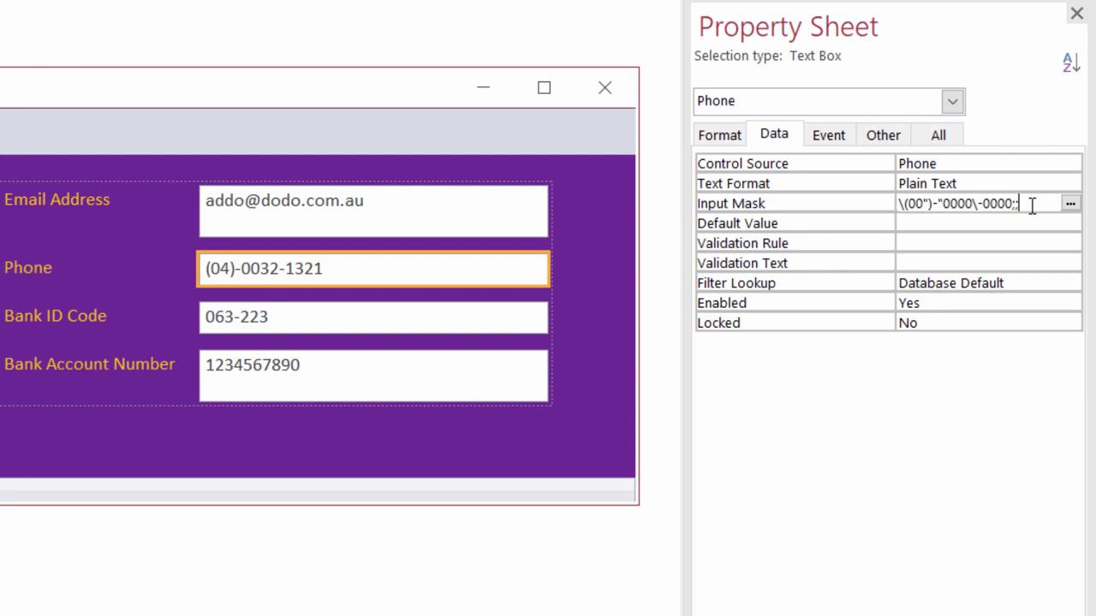
key(BackSpace)
key(BackSpace)
key(BackSpace)
key(BackSpace)
key(BackSpace)
key(BackSpace)
key(BackSpace)
key(BackSpace)
key(BackSpace)
key(BackSpace)
key(BackSpace)
key(BackSpace)
key(BackSpace)
key(BackSpace)
key(BackSpace)
key(BackSpace)
key(BackSpace)
key(BackSpace)
key(BackSpace)
key(BackSpace)
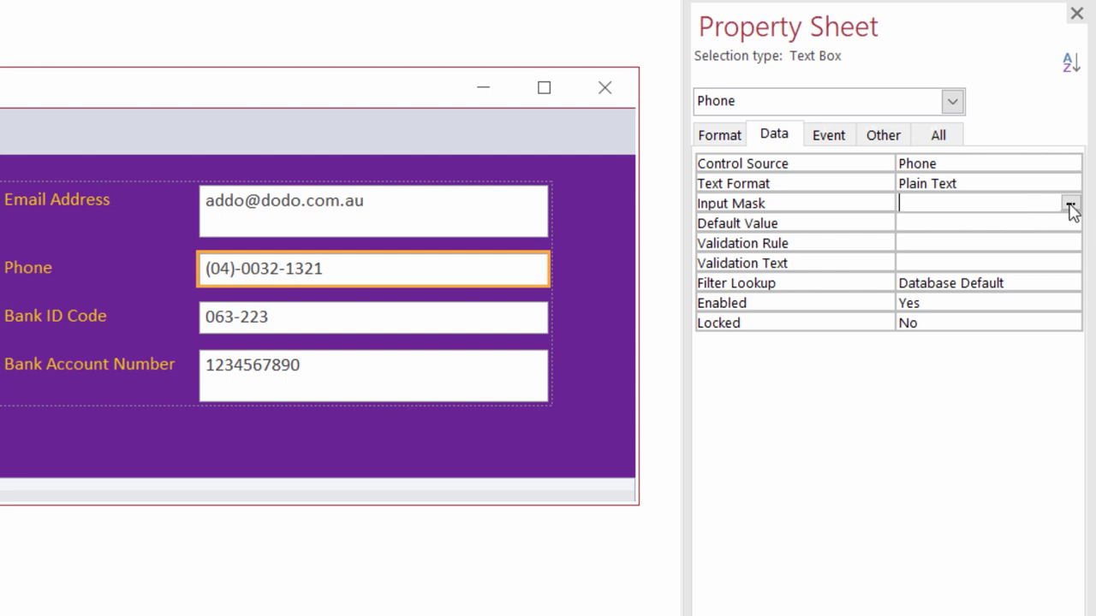
Apply the Phone Number Aust mask to the Phone box with the Input Mask Wizard.
click(1071, 206)
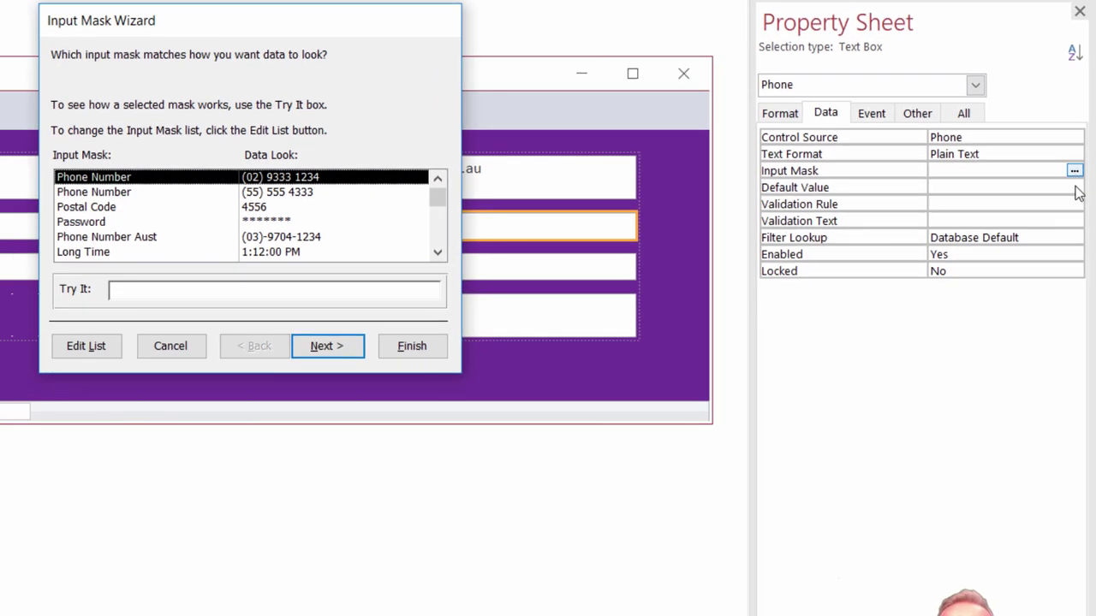
drag(189, 19, 370, 29)
click(619, 286)
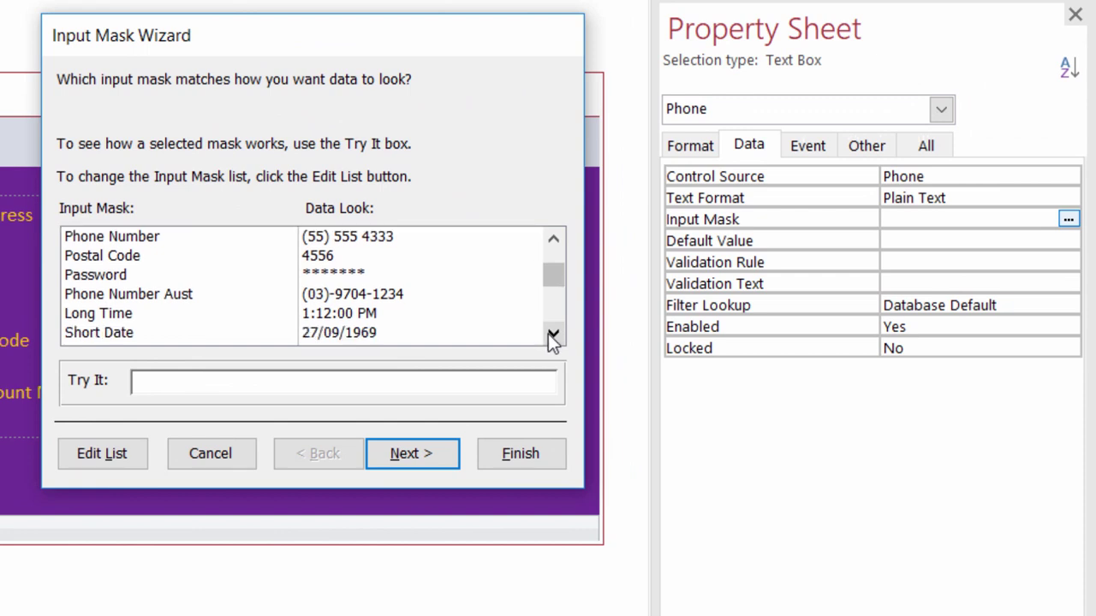
click(552, 335)
click(552, 334)
click(552, 335)
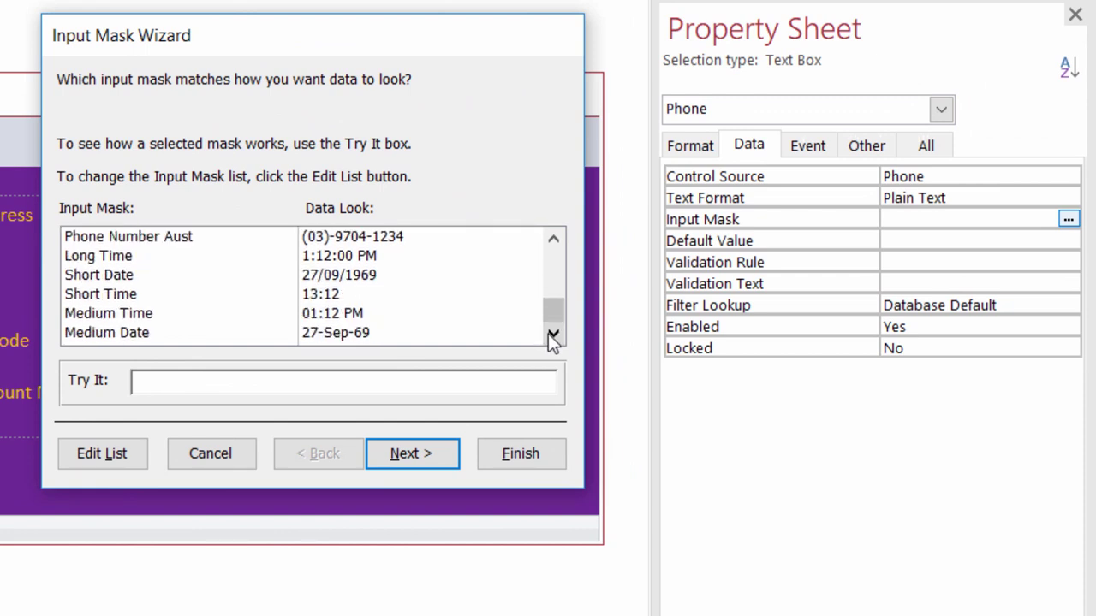
click(131, 240)
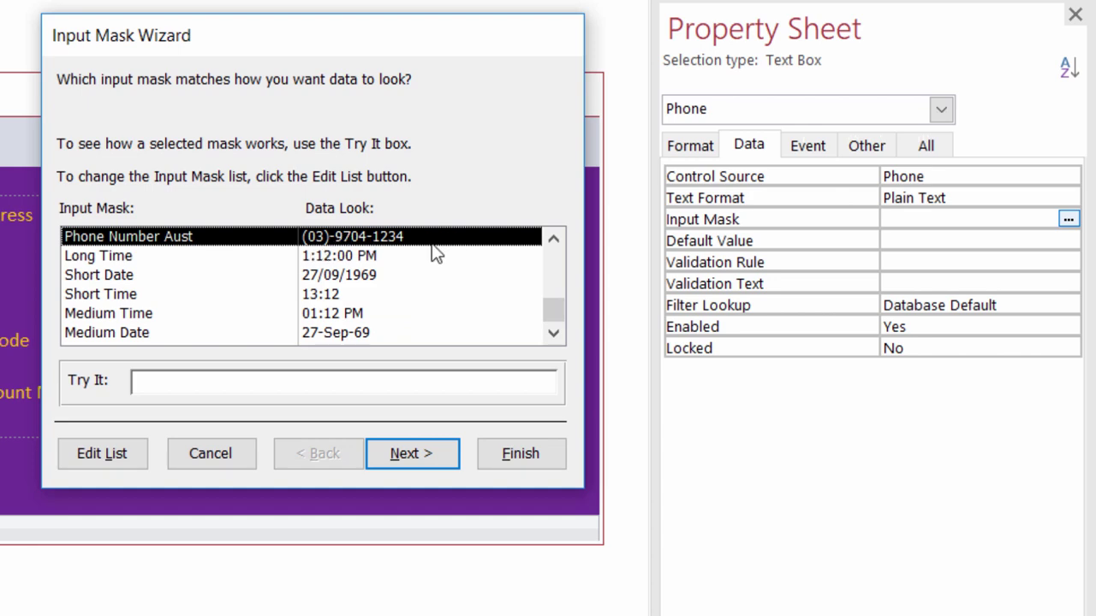
click(523, 455)
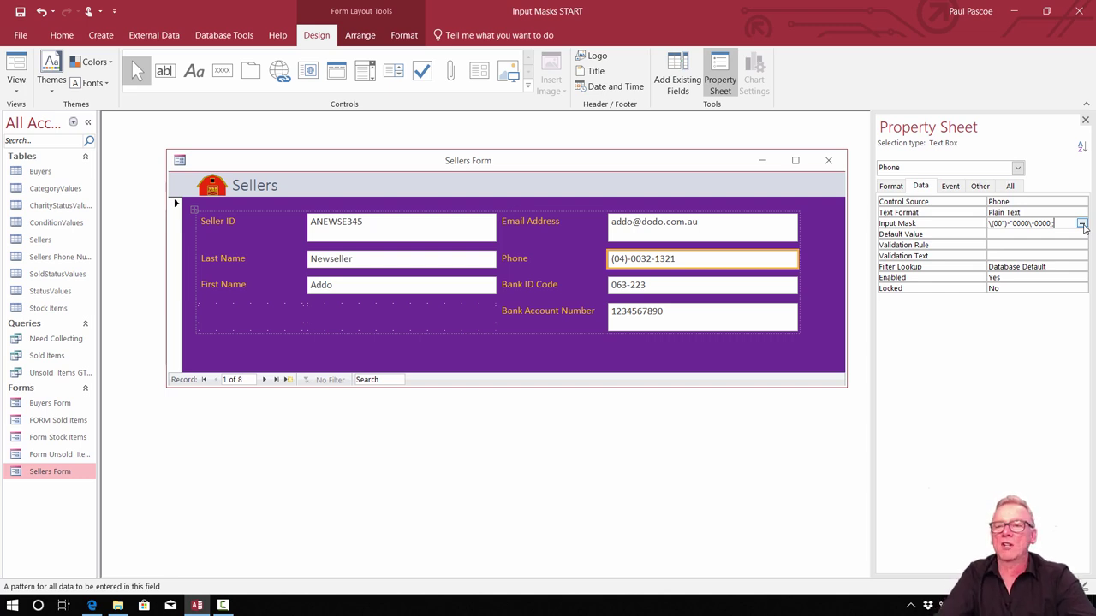
Rerun the wizard with Phone Number Aust and commit the \(00")-"0000\-0000;; mask.
click(1082, 224)
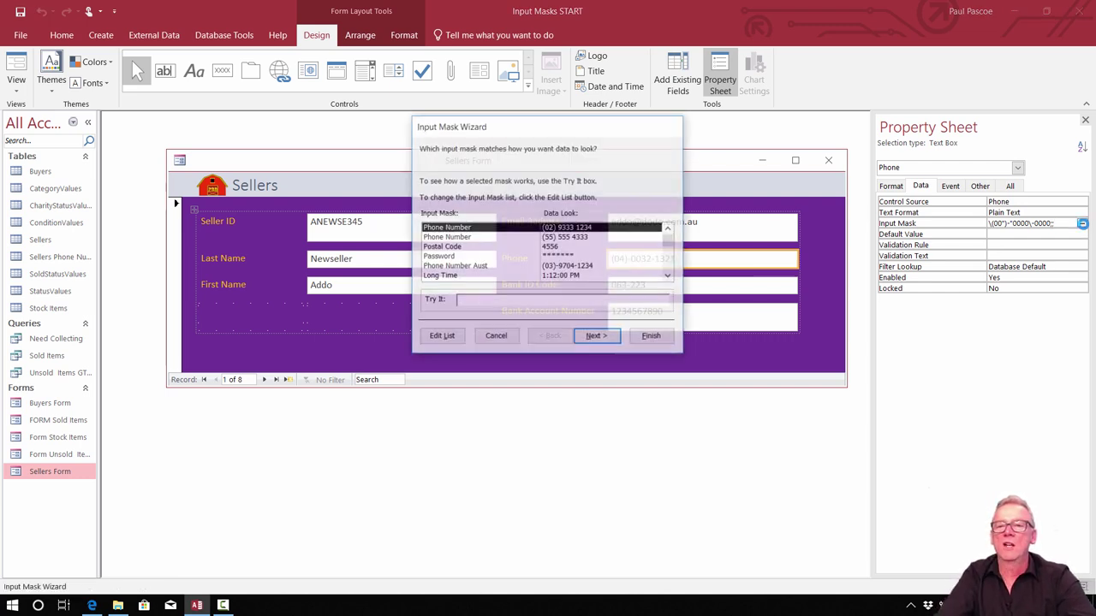
click(670, 278)
click(669, 278)
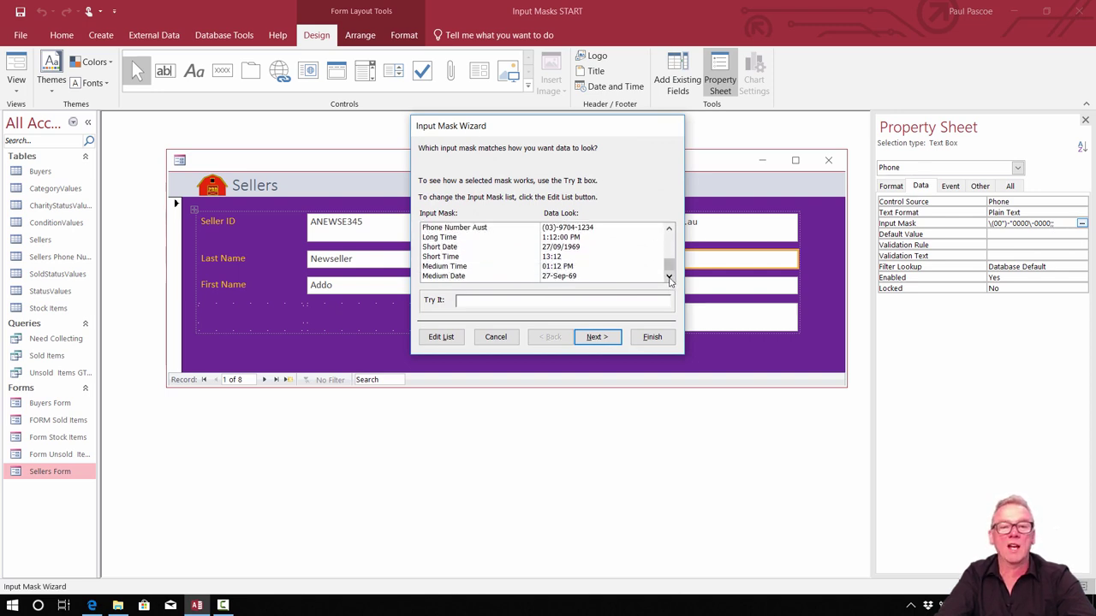
click(467, 229)
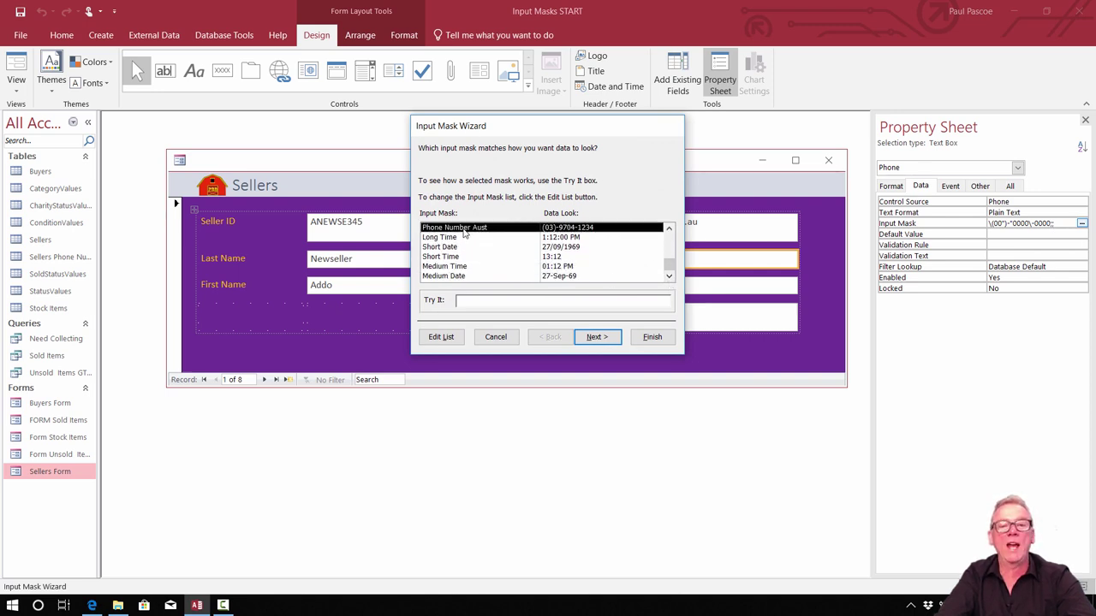
click(651, 337)
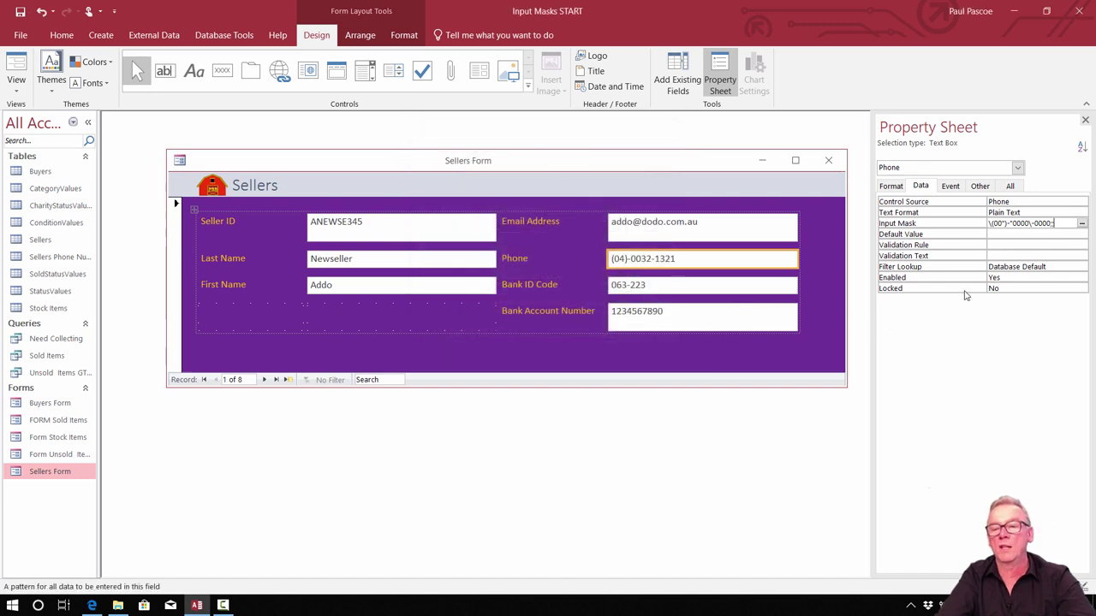
key(Up)
key(Up)
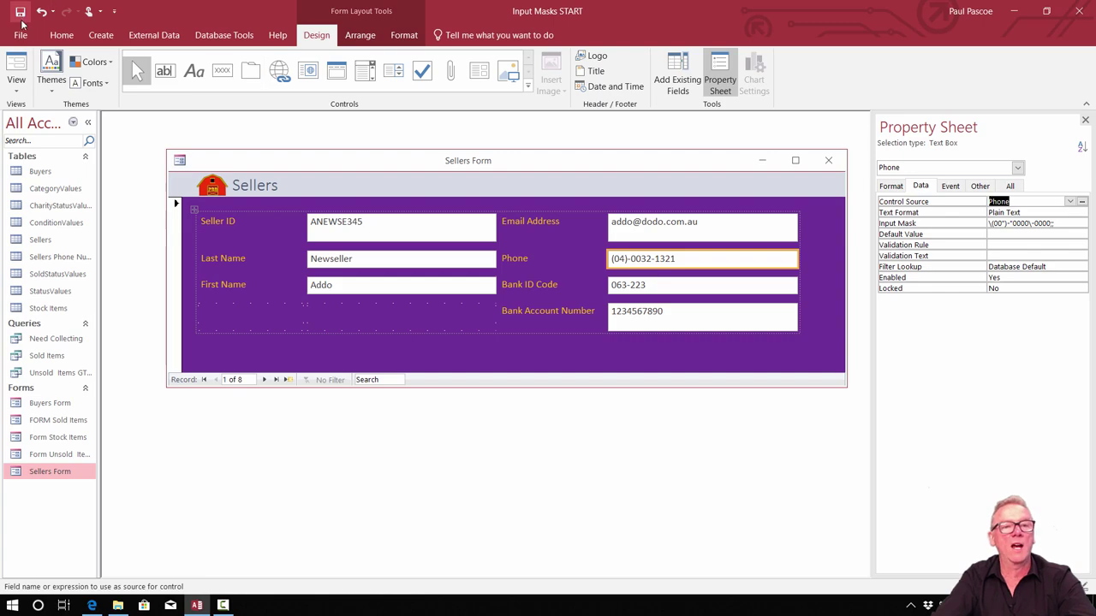
Switch the Sellers Form to Form View and move to seller record 5.
click(18, 77)
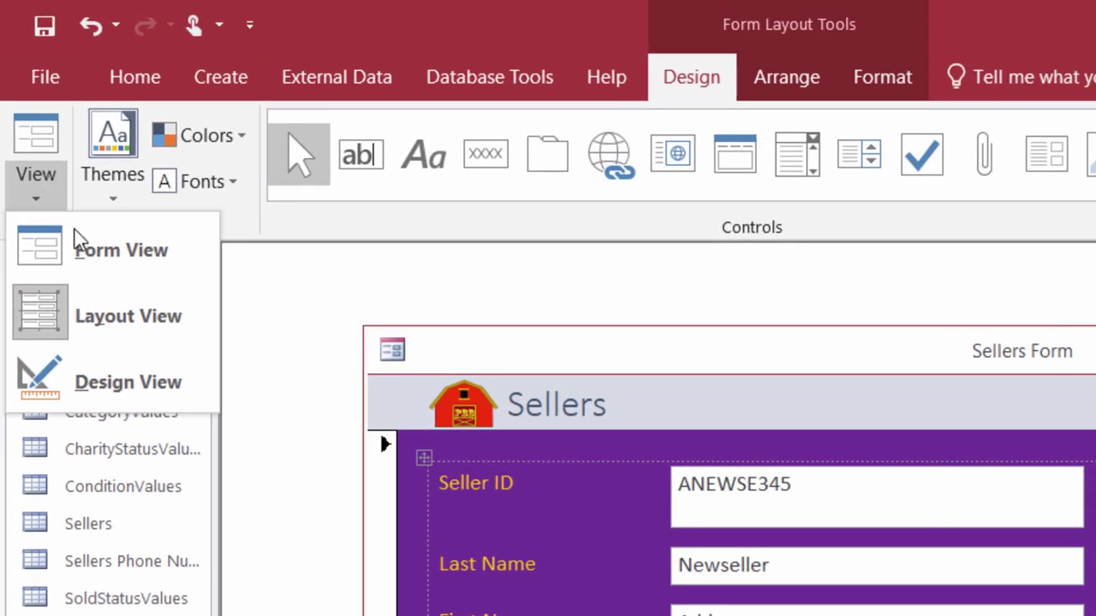
click(79, 245)
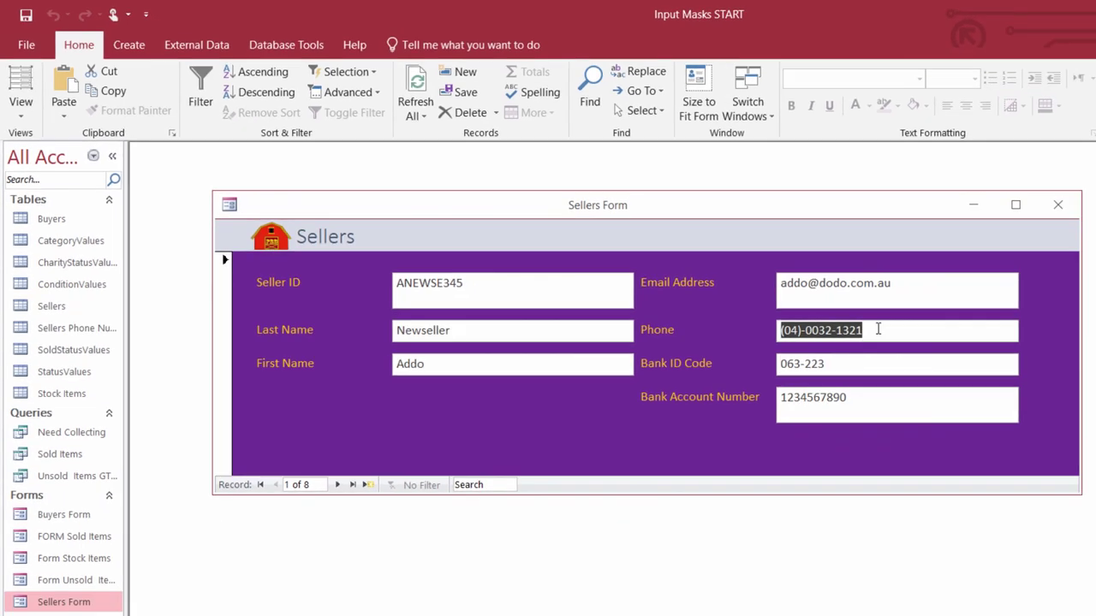
click(877, 328)
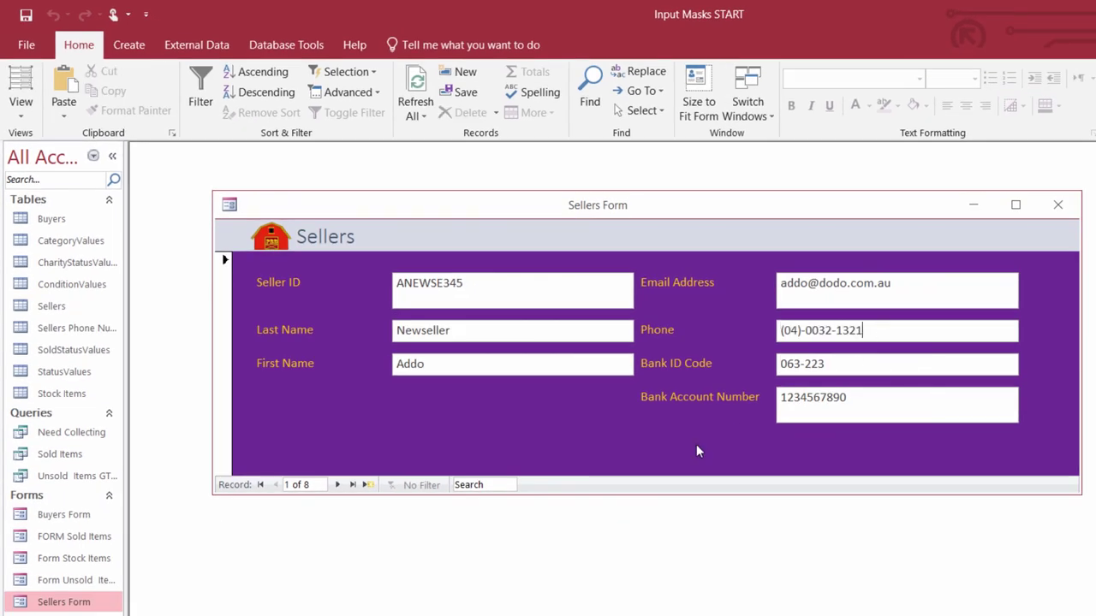
click(338, 485)
click(337, 484)
click(337, 485)
click(337, 485)
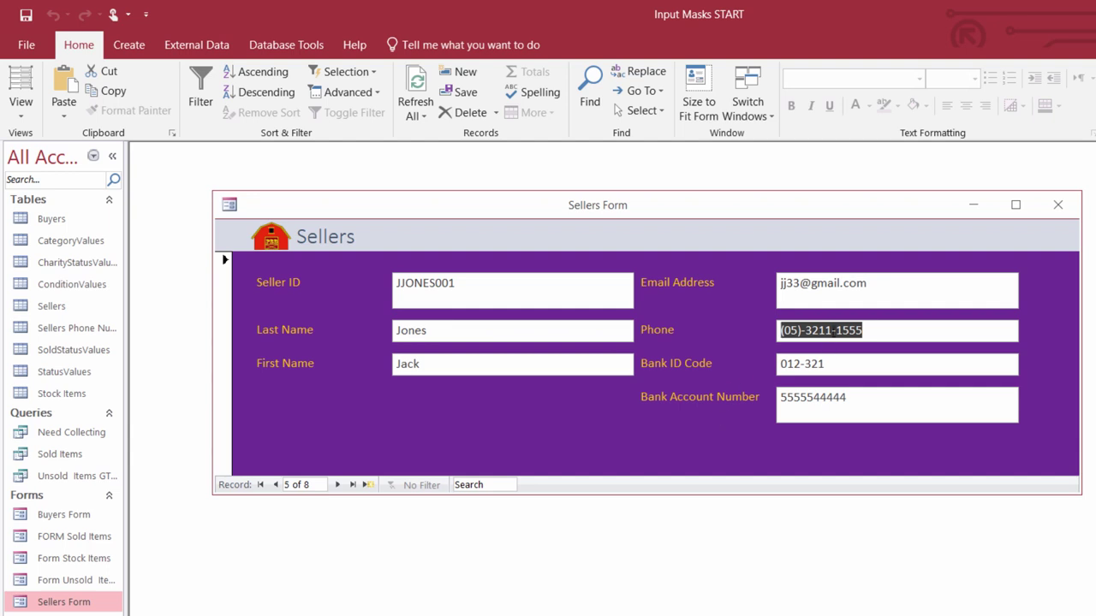
Shorten the Phone number to trigger the mask error, undo it, then close the form saving its design.
click(829, 331)
key(BackSpace)
key(BackSpace)
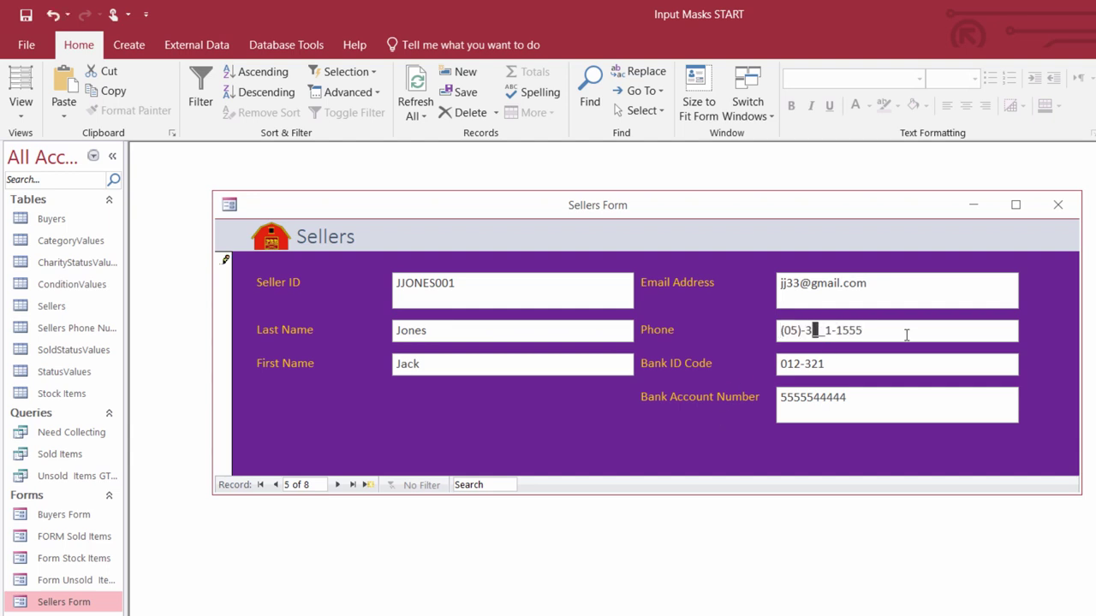
click(869, 362)
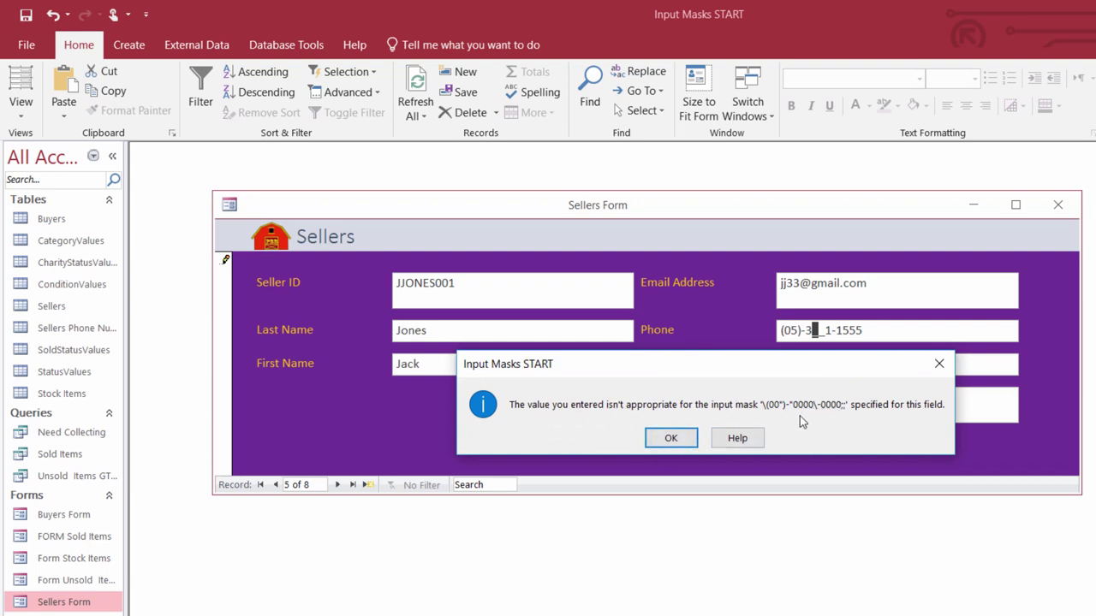
click(659, 437)
key(Escape)
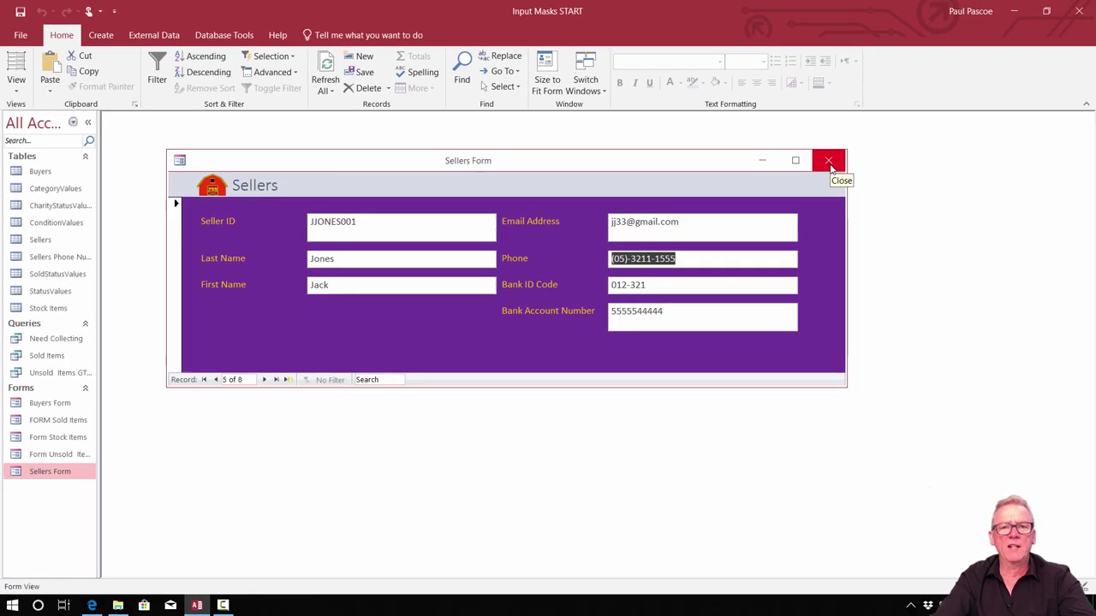
click(828, 164)
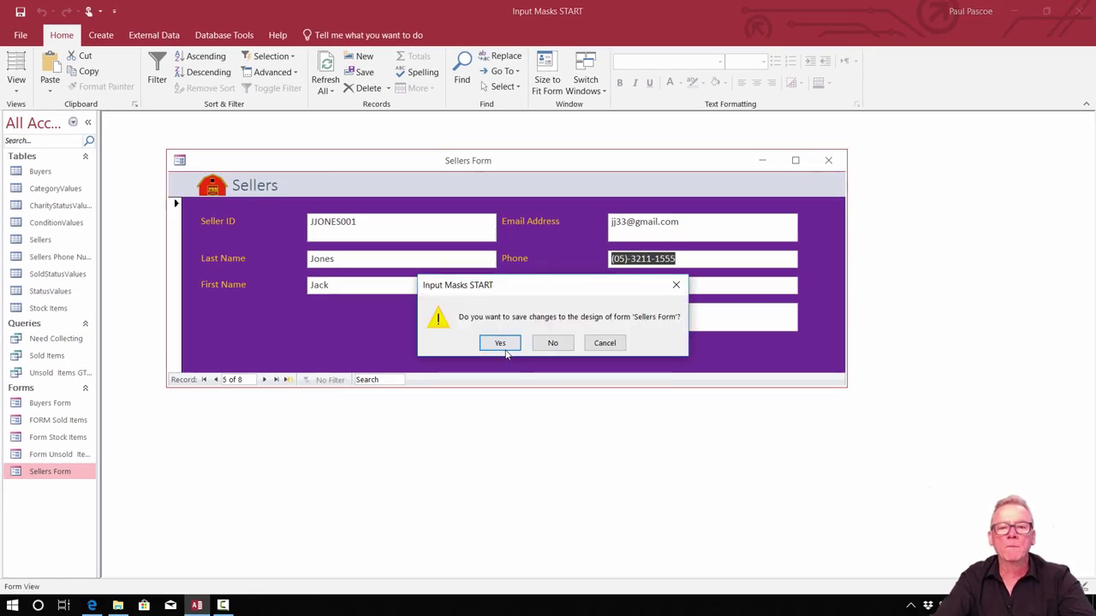
click(501, 344)
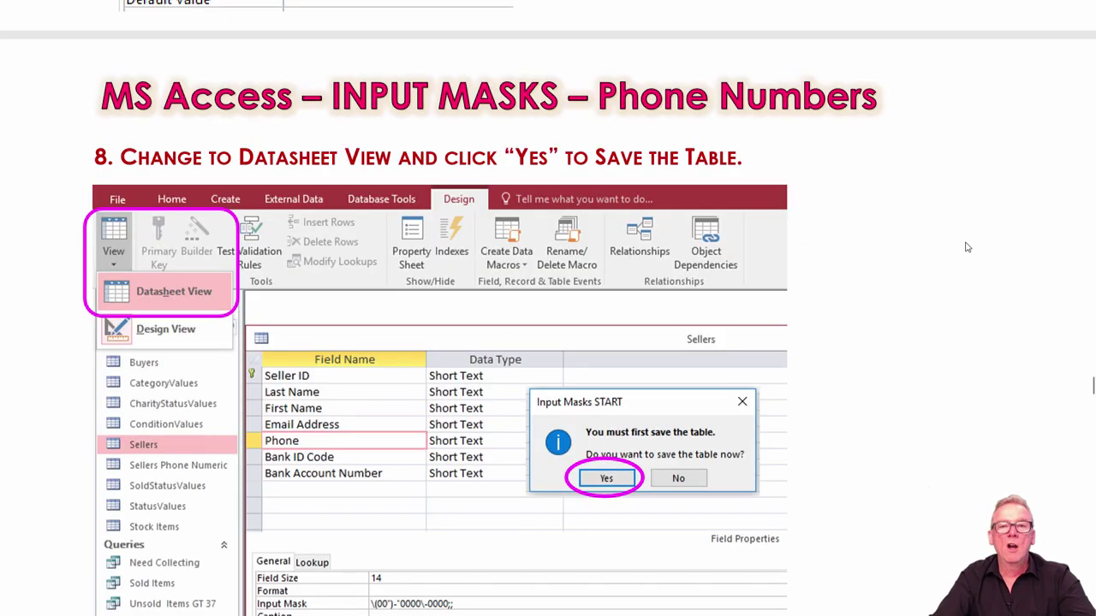
Scroll the tutorial PDF to the 'MS Access – INPUT MASKS - Names' page.
scroll(967, 250, down, 20)
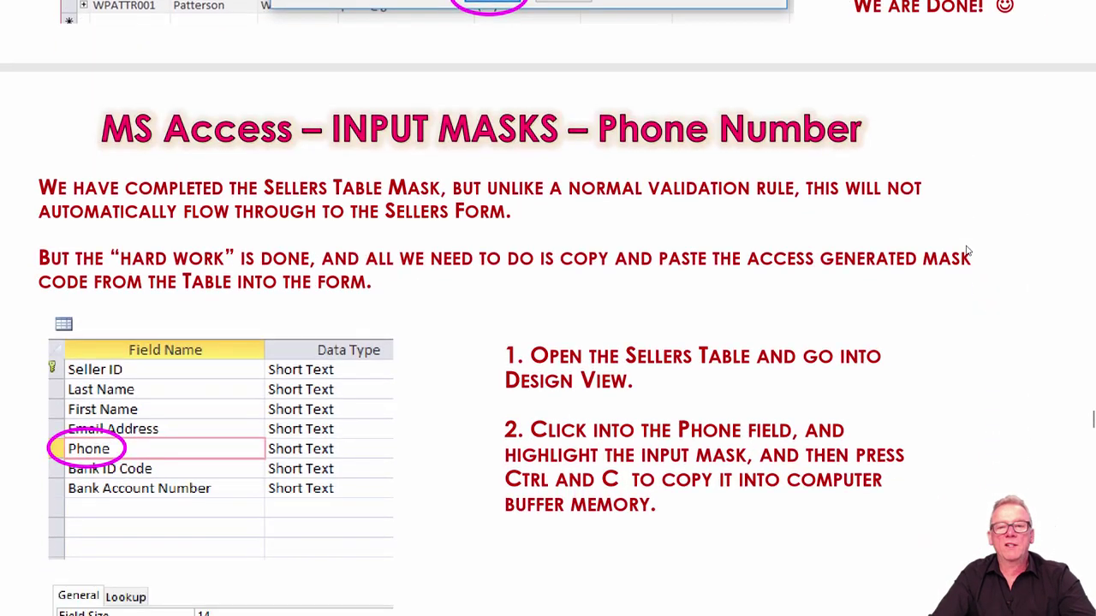
scroll(967, 250, down, 15)
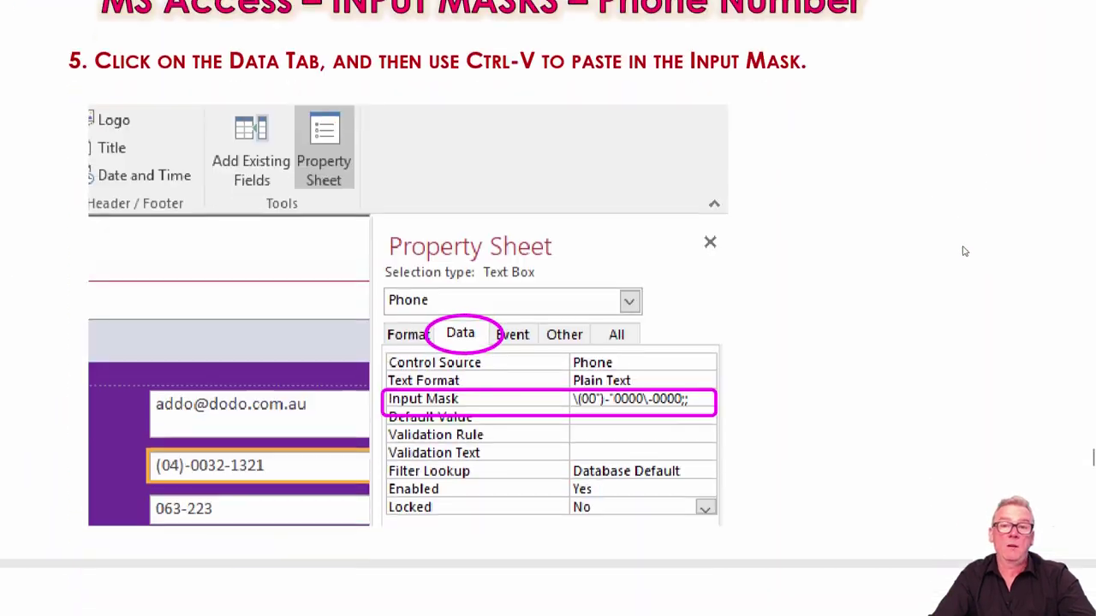
scroll(963, 250, down, 15)
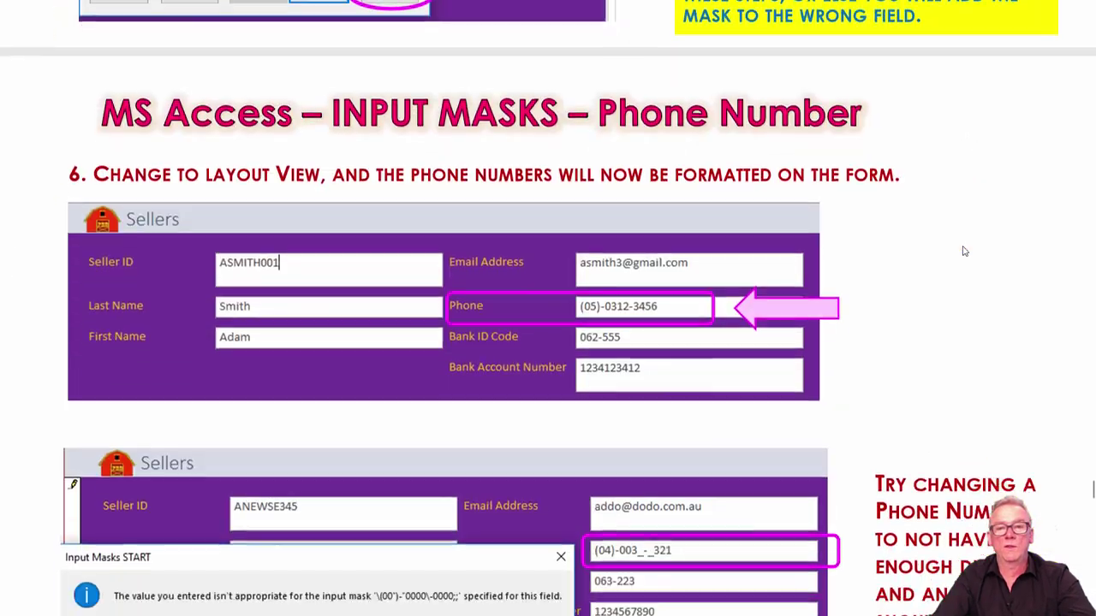
scroll(965, 252, down, 10)
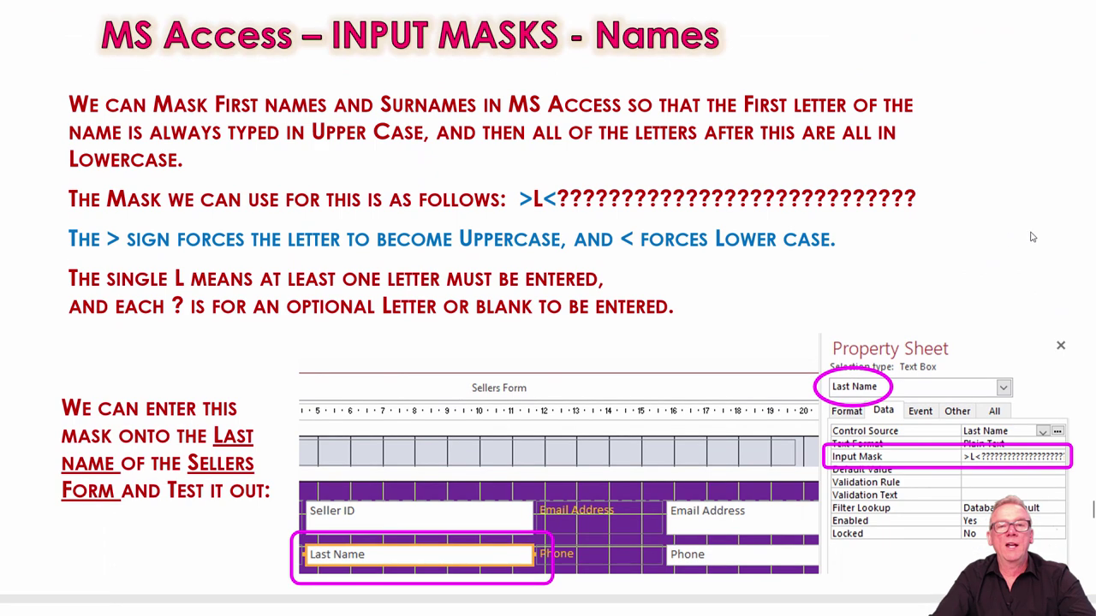